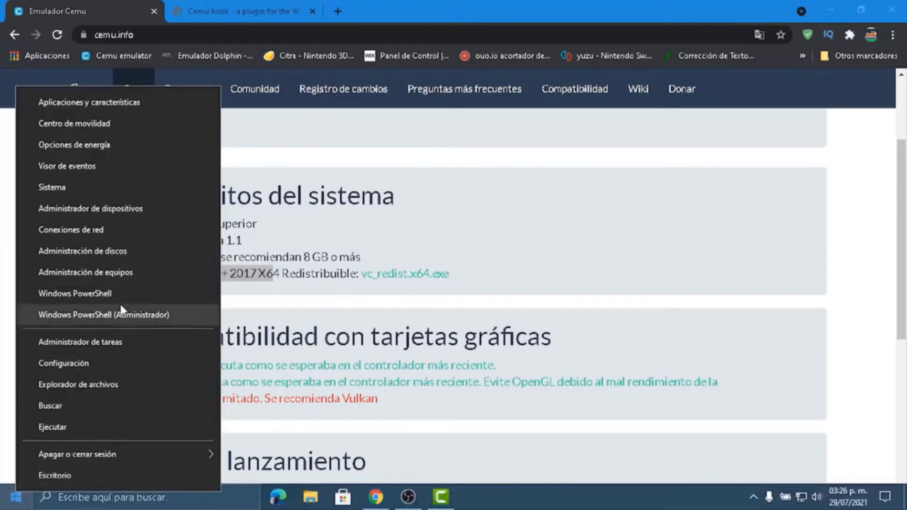
# - Check the installed applications for the Microsoft Visual C++ redistributables and review the system requirements on the Cemu website
pyautogui.click(112, 104)
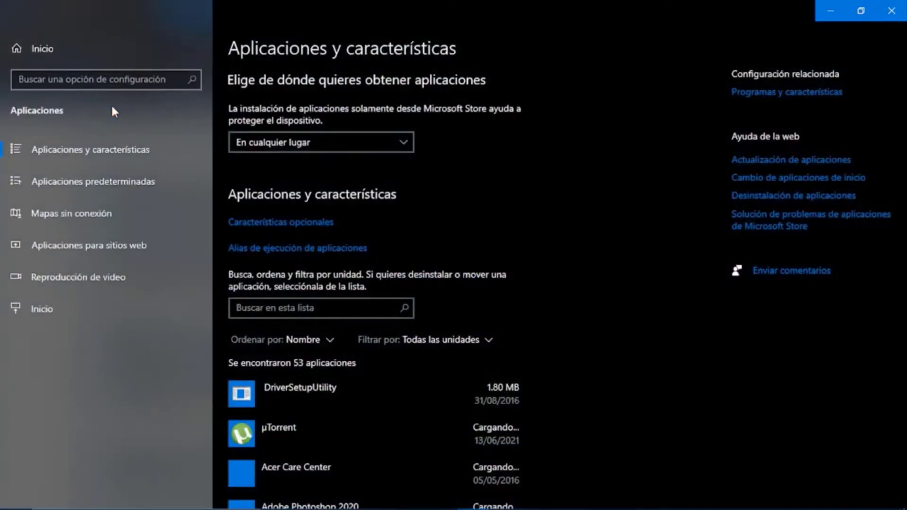
pyautogui.scroll(-20, 298, 271)
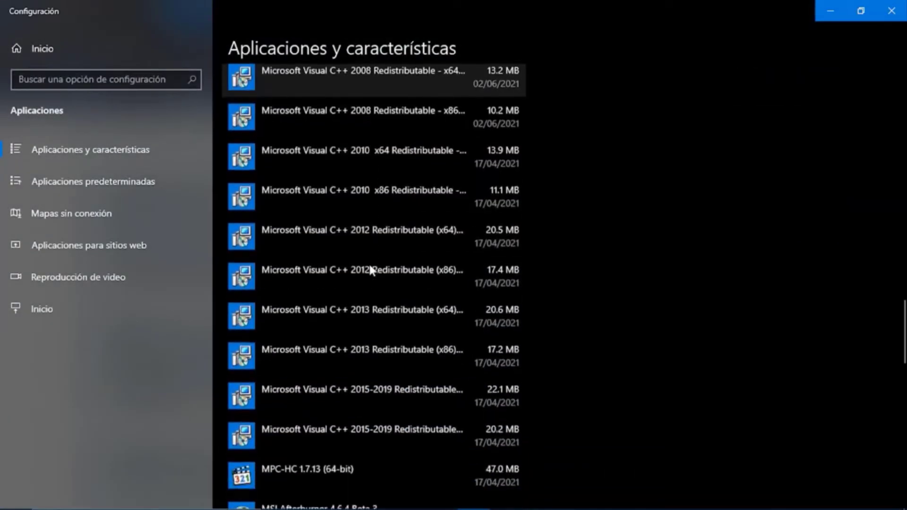
pyautogui.scroll(-2, 369, 267)
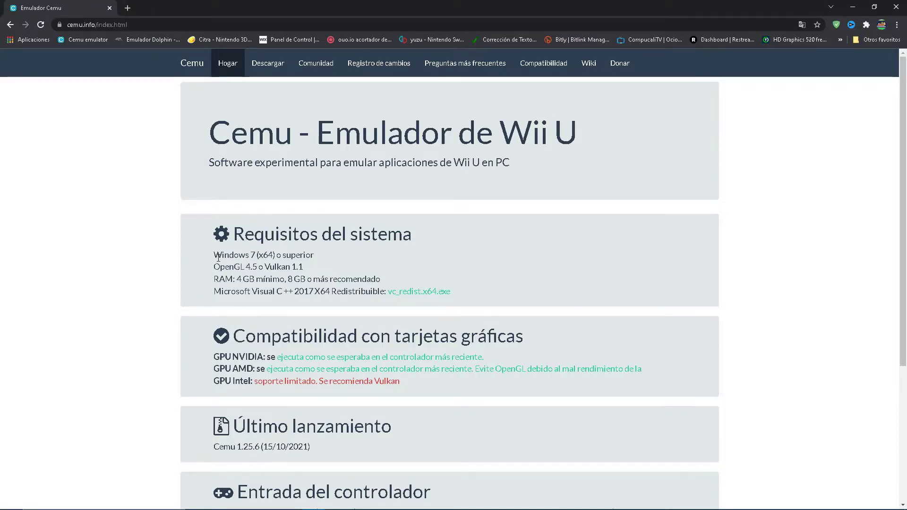
pyautogui.moveTo(217, 257); pyautogui.dragTo(387, 290)
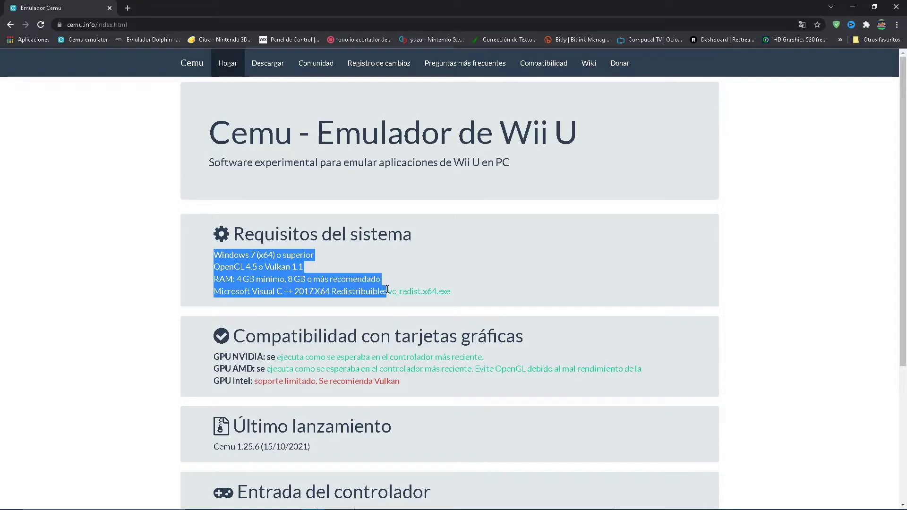
pyautogui.click(207, 263)
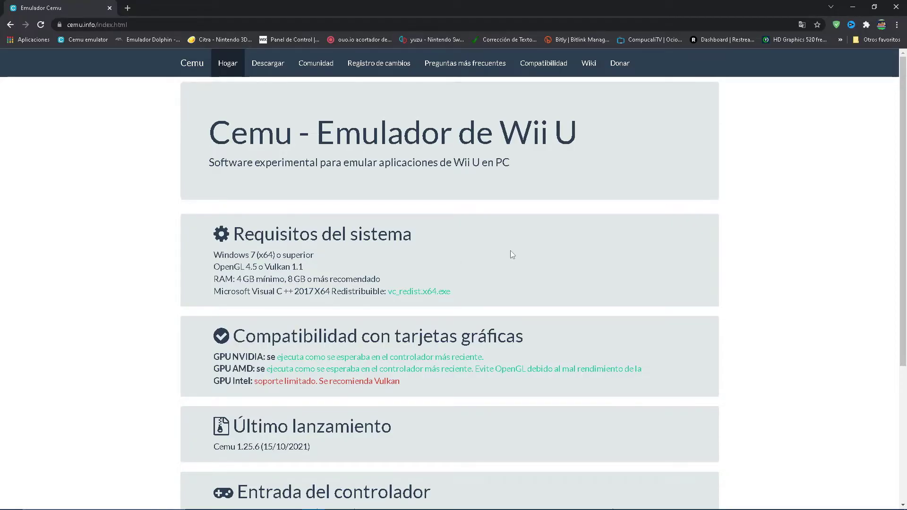
# - Download the latest Cemu version (v1.25.6, Win x64) and save it as cemu_1.25.6 in the desktop's CEMU folder
pyautogui.scroll(-4, 535, 329)
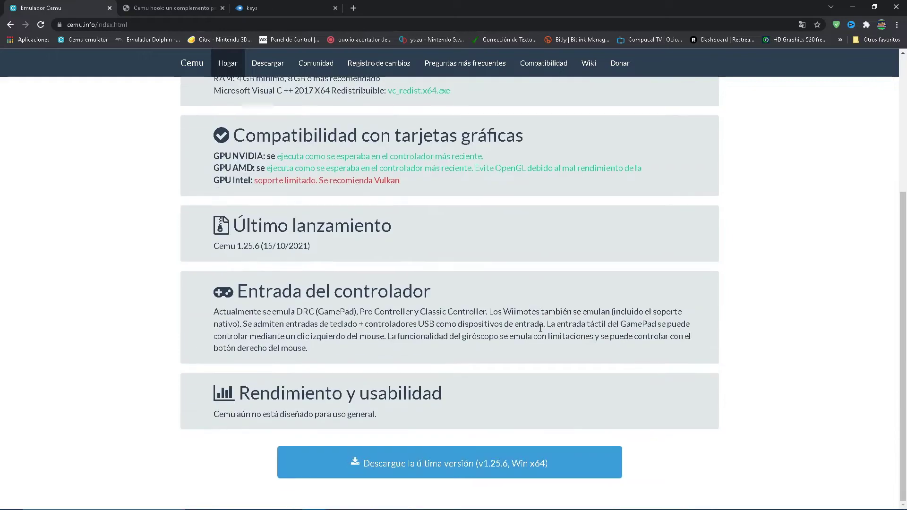
pyautogui.click(455, 466)
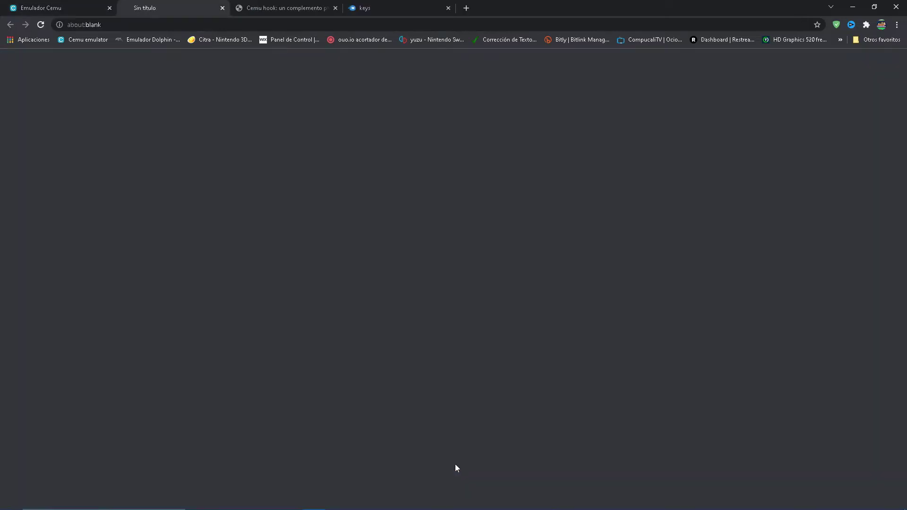
pyautogui.click(374, 239)
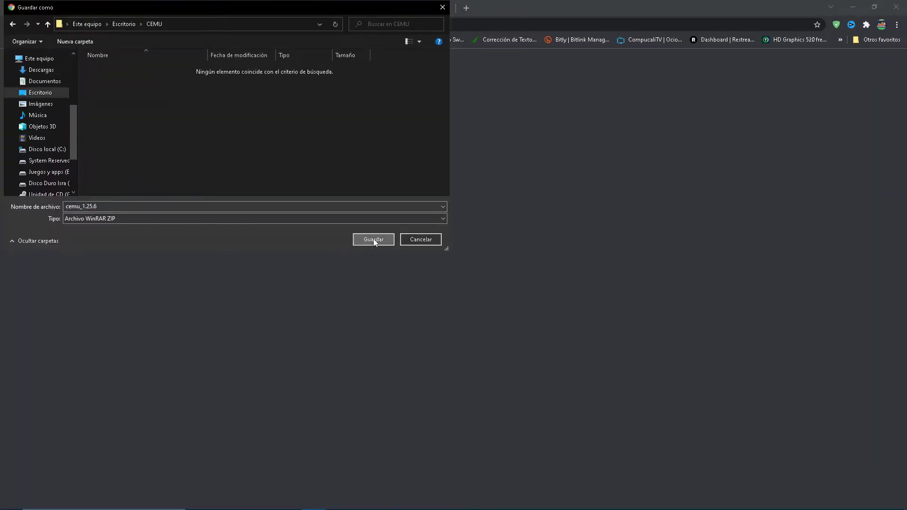
# - Download Cemuhook 0.5.7.5 for Cemu 1.25.1-1.26.0 from the Cemuhook site and save it in the CEMU folder
pyautogui.click(161, 9)
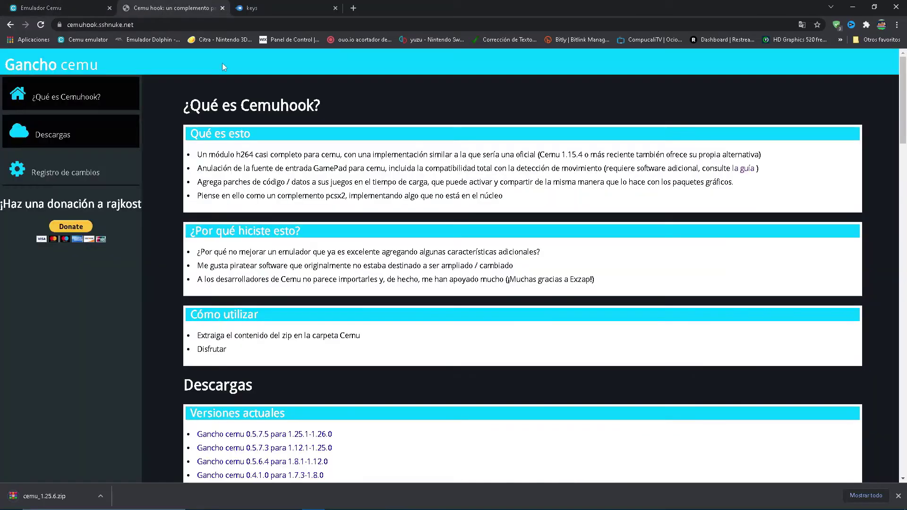
pyautogui.scroll(-4, 311, 265)
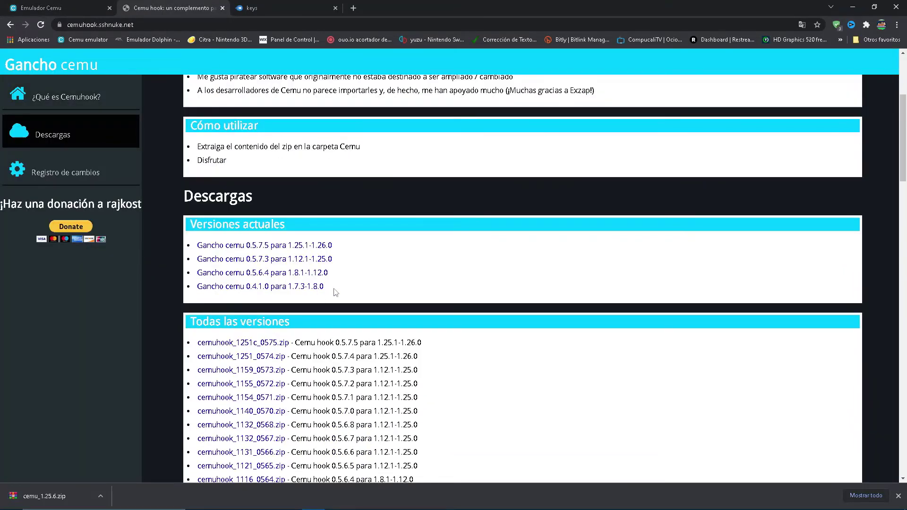
pyautogui.click(266, 246)
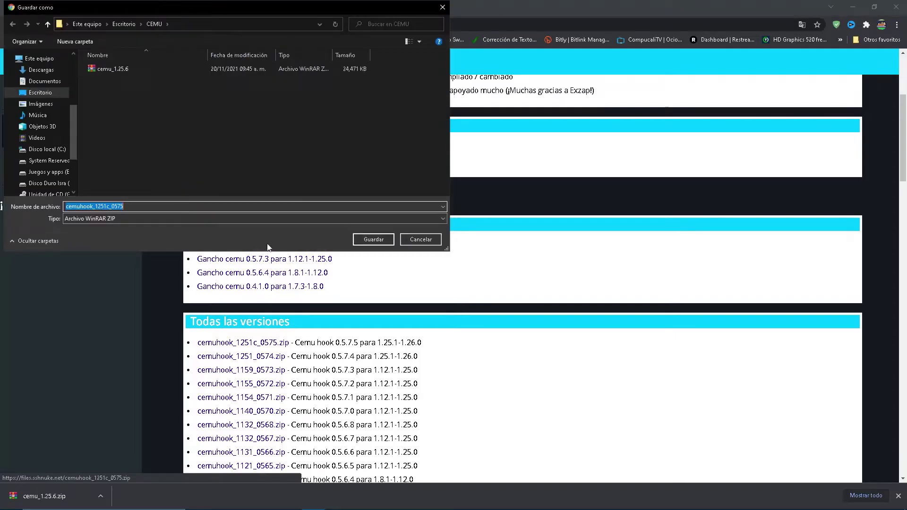
pyautogui.click(373, 239)
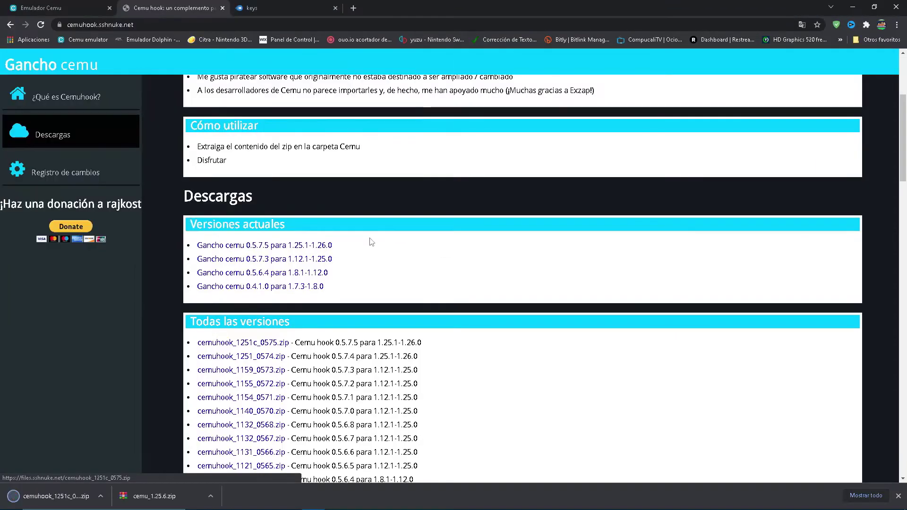
# - Download keys.txt from the MediaFire page and save it in the CEMU folder
pyautogui.click(276, 7)
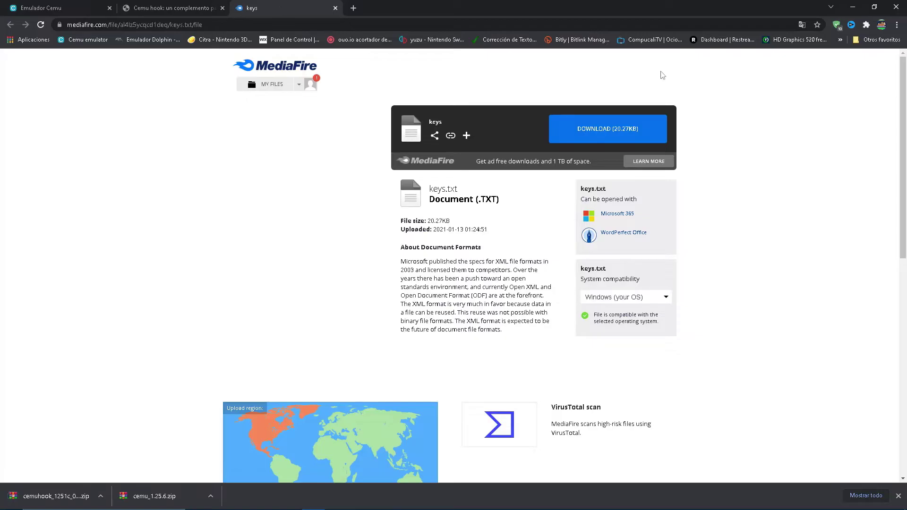
pyautogui.click(608, 125)
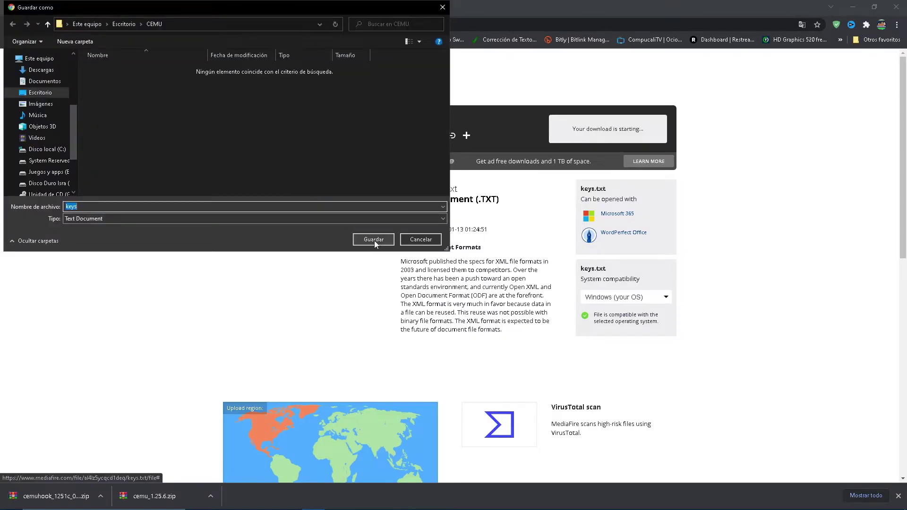
pyautogui.click(374, 240)
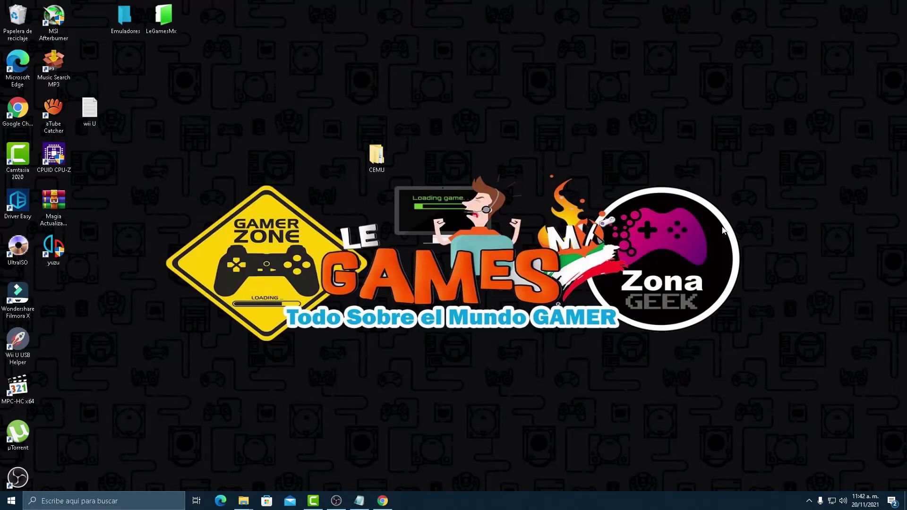
# - Open the CEMU folder on the desktop and extract the cemu_1.25.6 archive there
pyautogui.doubleClick(378, 160)
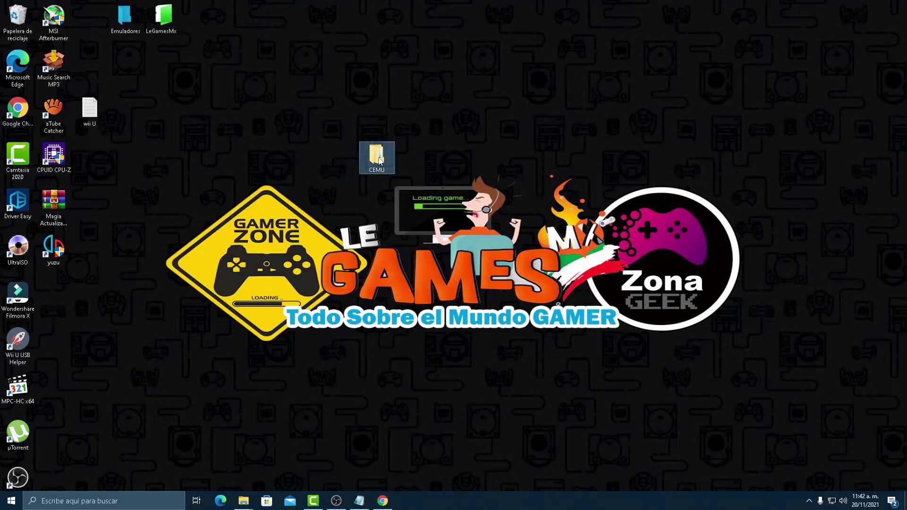
pyautogui.click(379, 156)
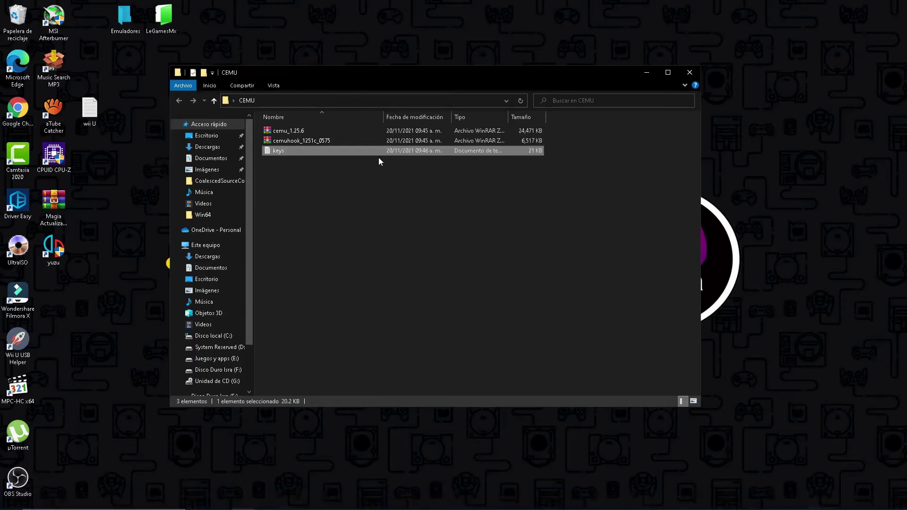
pyautogui.rightClick(295, 132)
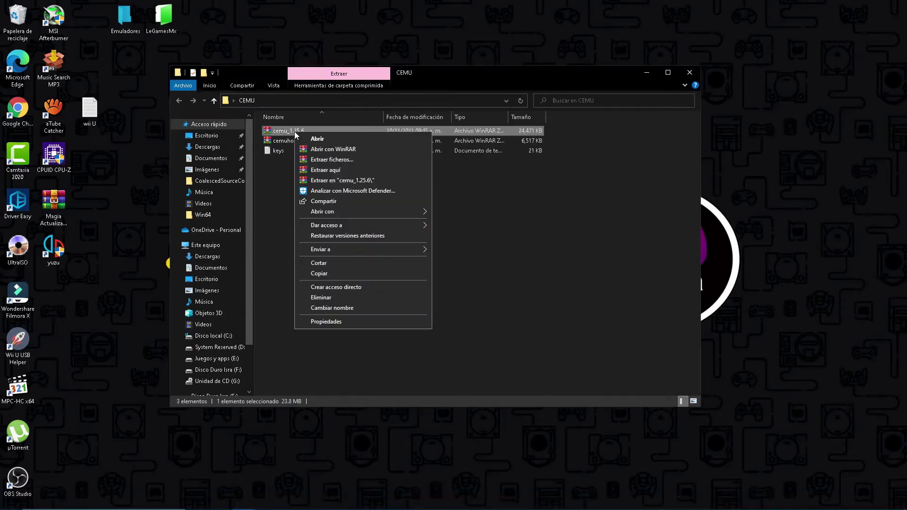
pyautogui.click(319, 170)
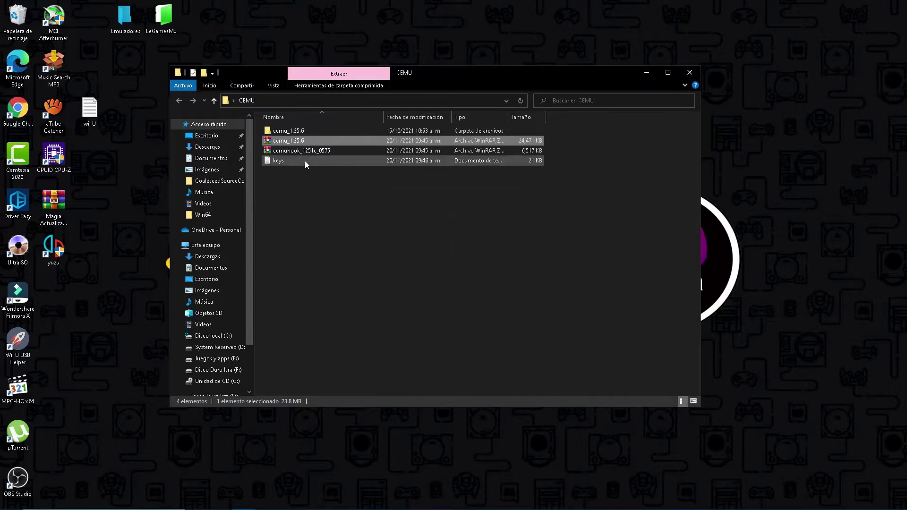
# - In the extracted cemu_1.25.6 folder, set the Cemu application's compatibility to disable fullscreen optimizations and run as administrator
pyautogui.doubleClick(291, 131)
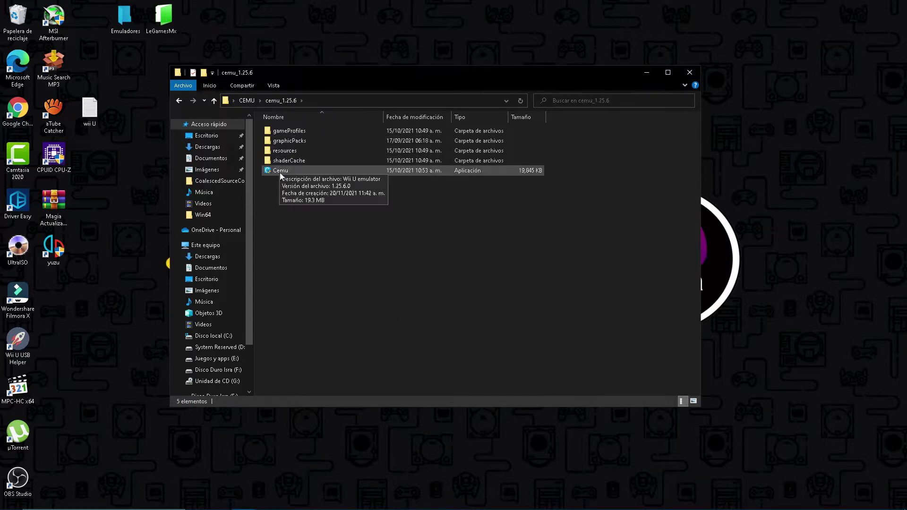
pyautogui.click(280, 172)
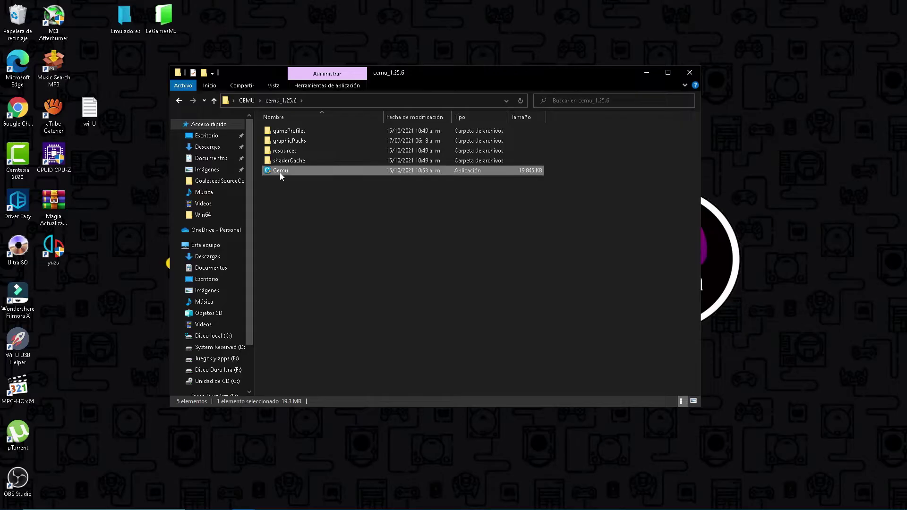
pyautogui.rightClick(280, 173)
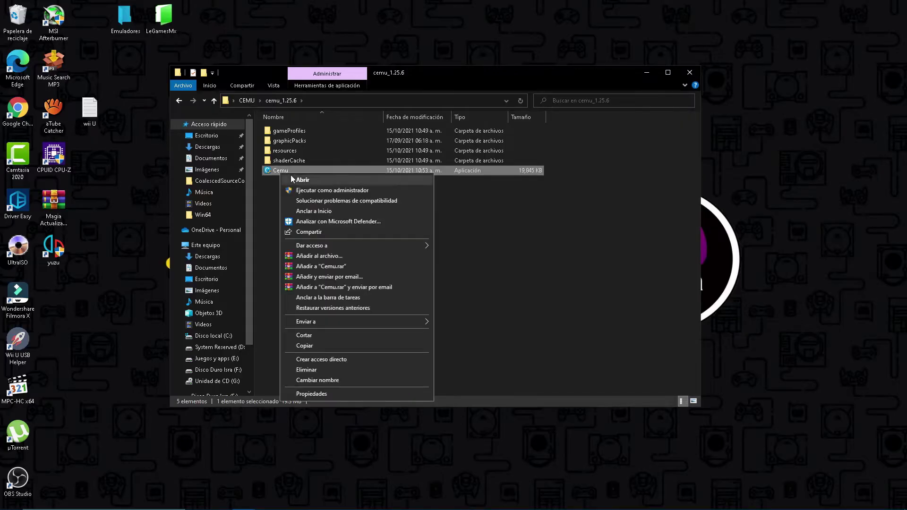
pyautogui.click(316, 394)
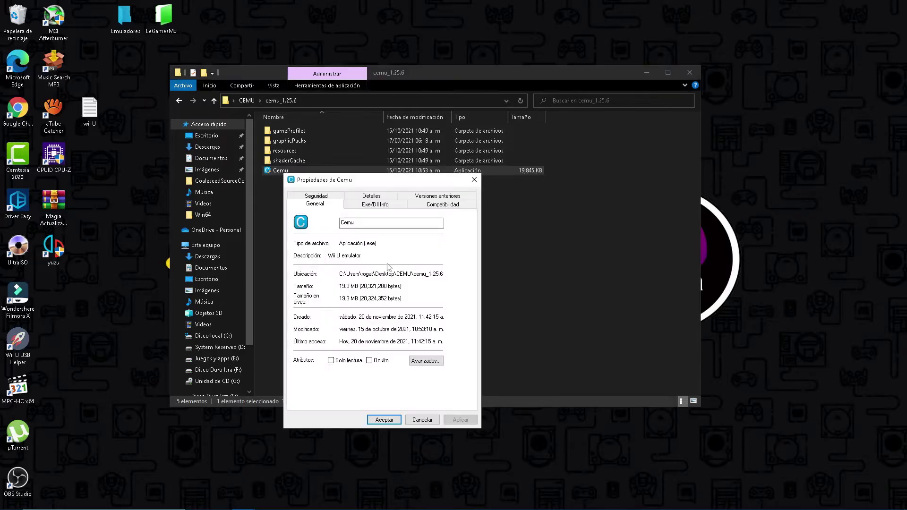
pyautogui.click(427, 205)
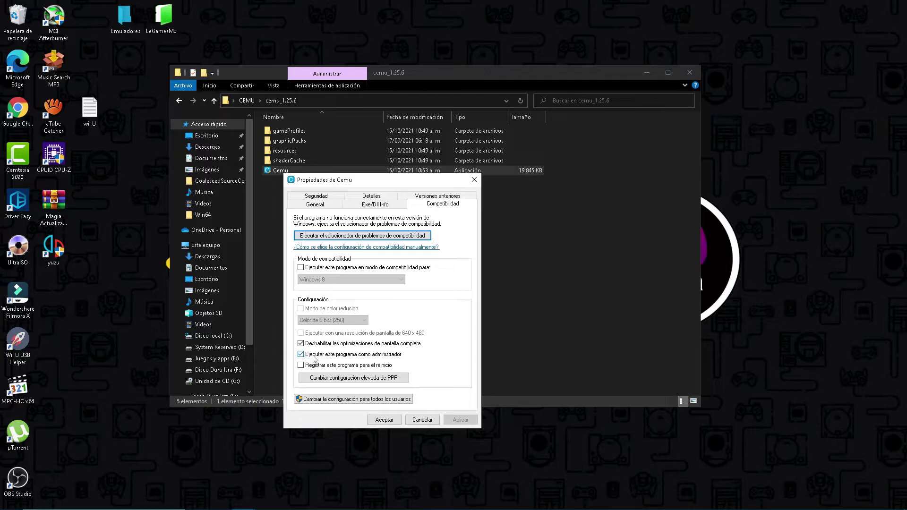
# - Enable Cemu's program DPI setting and the high DPI scaling override performed by Aplicación, and accept the properties
pyautogui.click(355, 380)
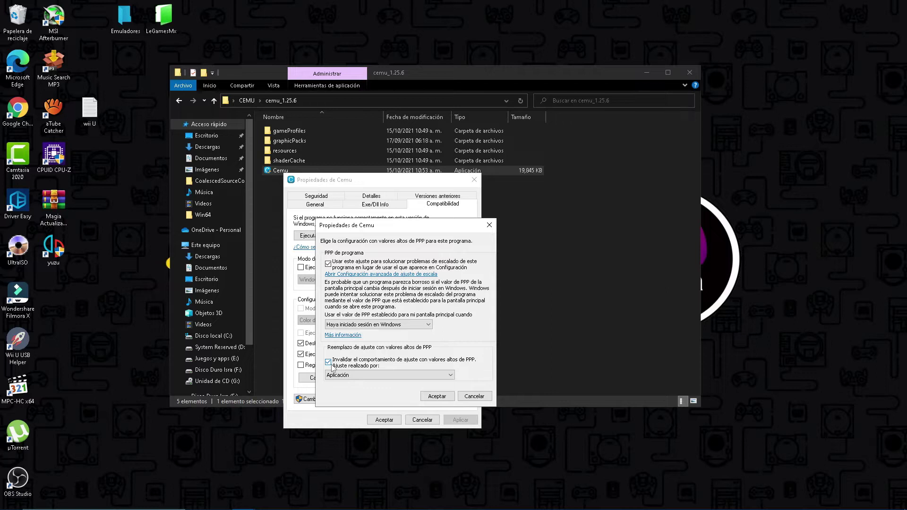
pyautogui.click(437, 395)
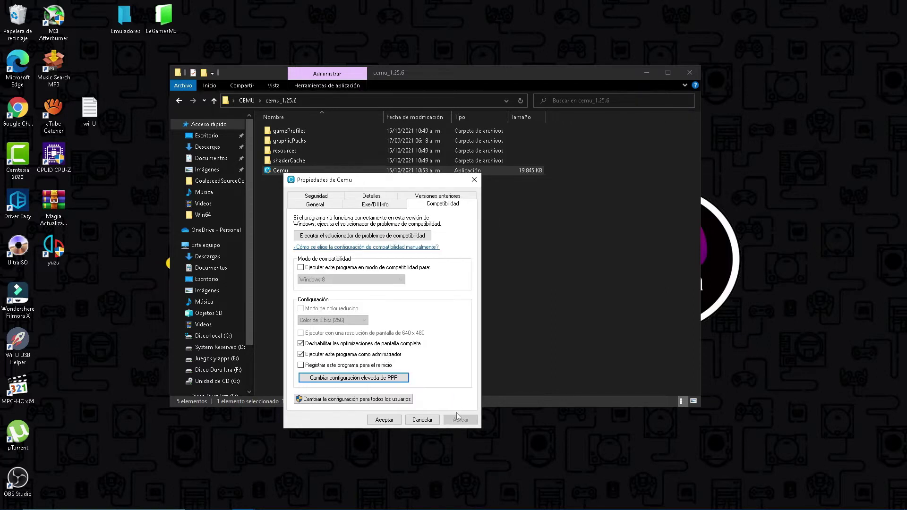
pyautogui.click(386, 420)
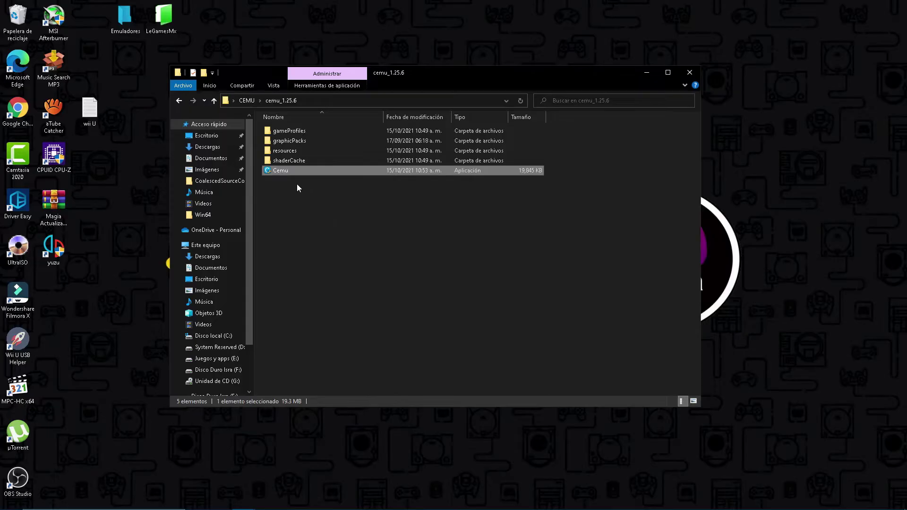
# - Launch Cemu, dismiss the Getting started assistant and reposition the main window on the desktop
pyautogui.doubleClick(283, 171)
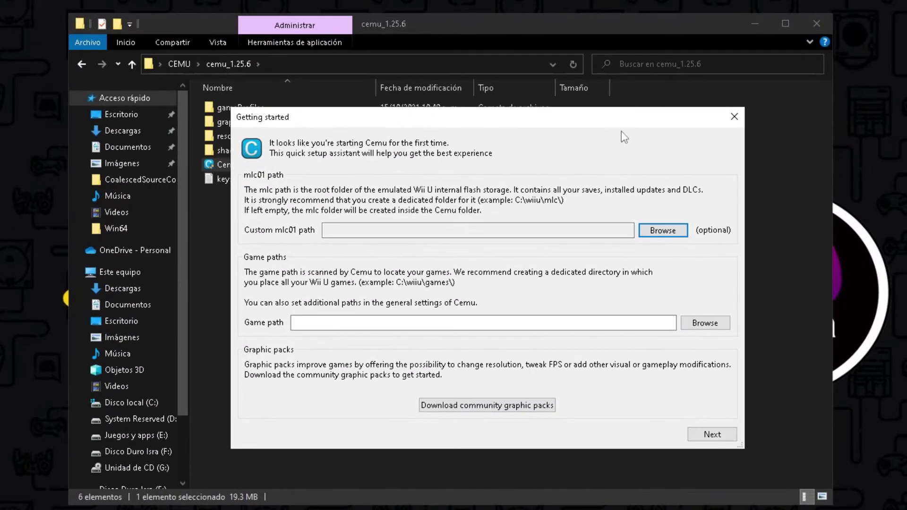
pyautogui.click(734, 119)
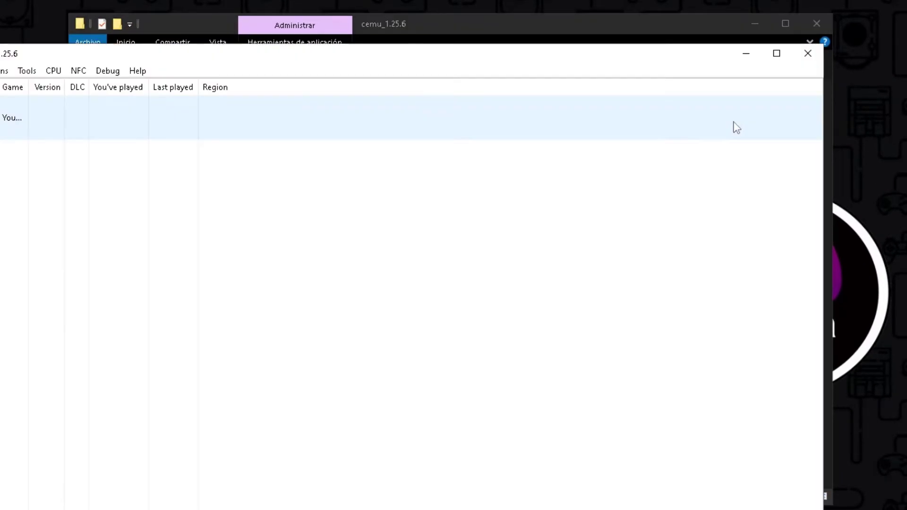
pyautogui.moveTo(506, 62); pyautogui.dragTo(614, 29)
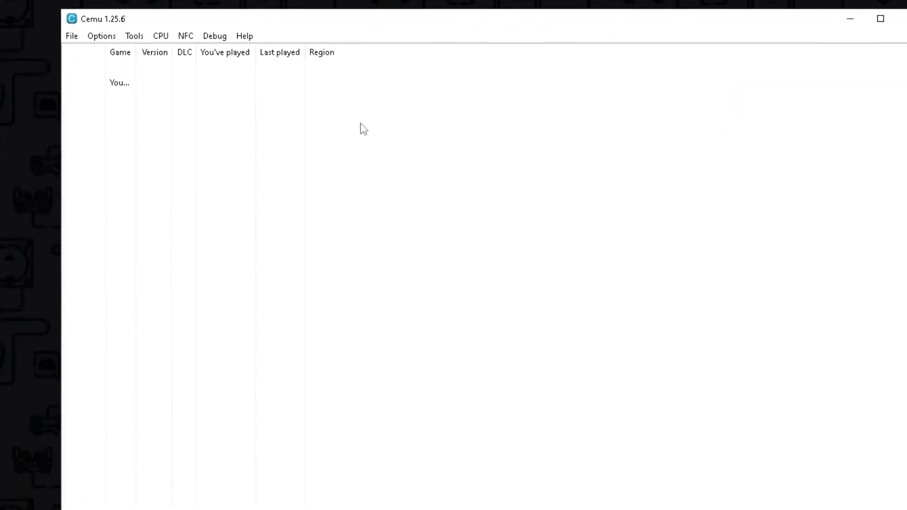
# - Change the interface language to Spanish in Cemu's general settings and acknowledge the restart notice
pyautogui.click(104, 38)
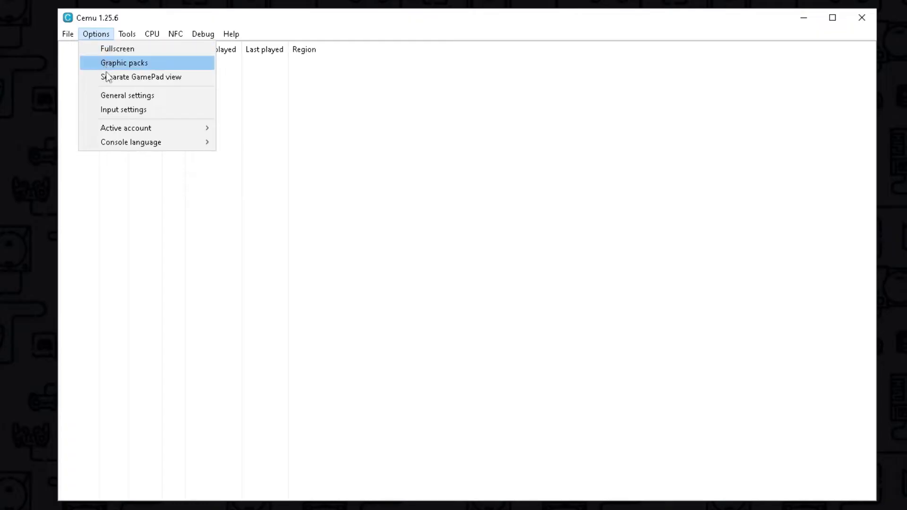
pyautogui.click(114, 96)
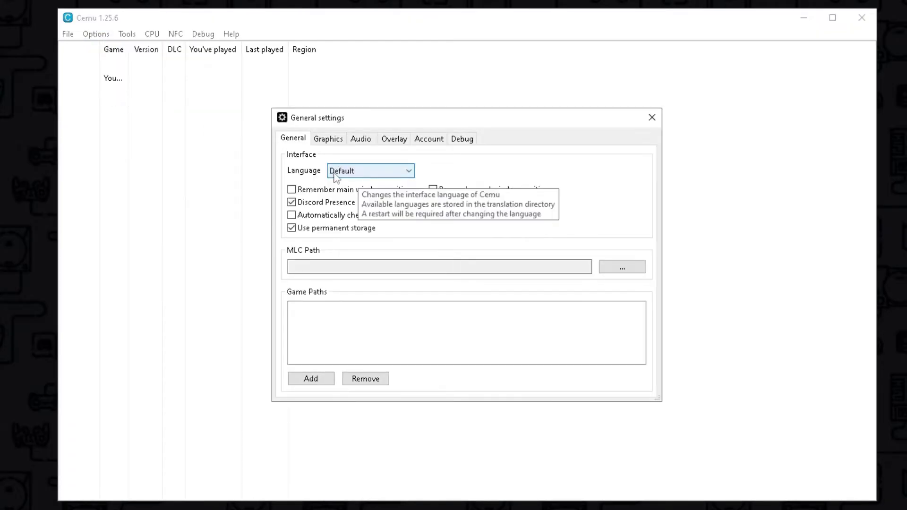
pyautogui.click(376, 174)
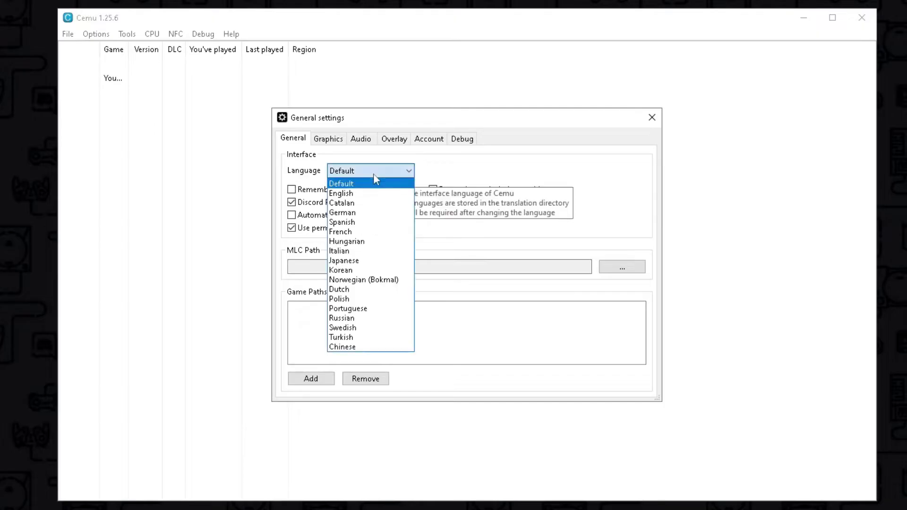
pyautogui.click(374, 222)
pyautogui.click(652, 117)
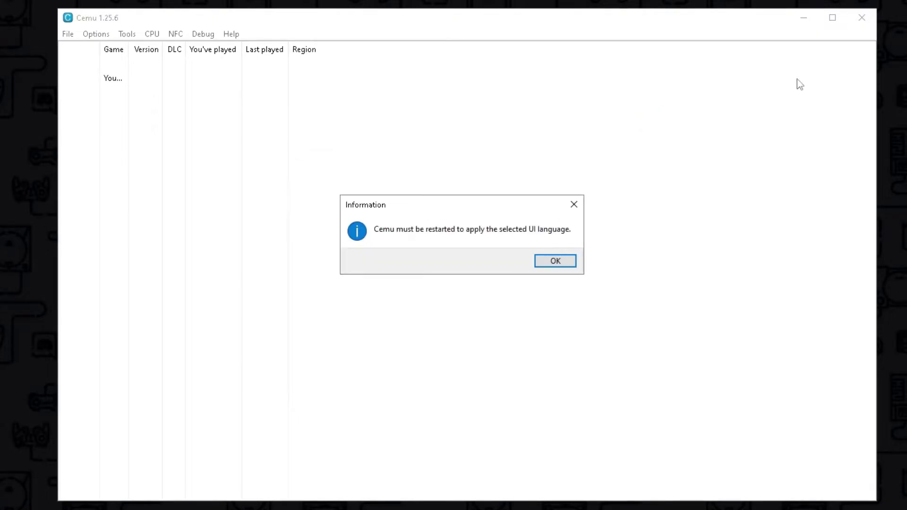
pyautogui.click(566, 259)
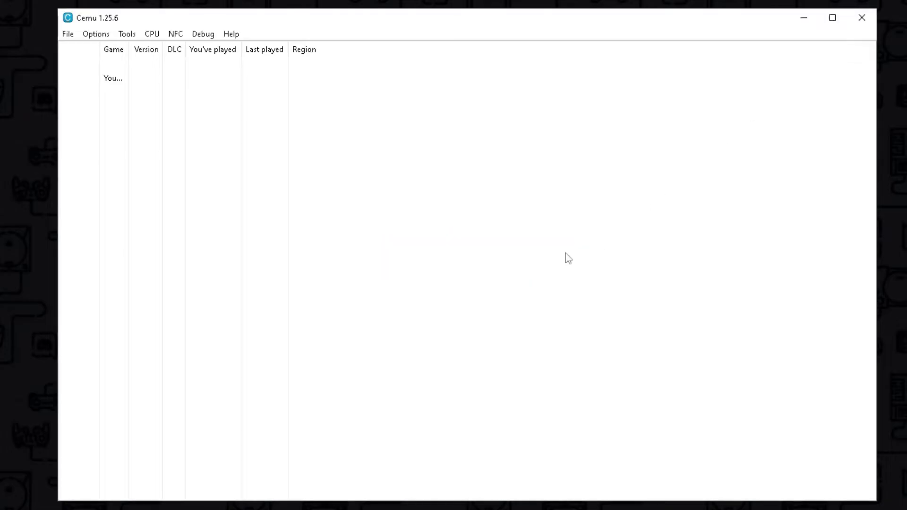
# - Close Cemu and move the cemuhook_1251c_0575 archive and keys file into the cemu_1.25.6 folder, replacing the existing keys.txt
pyautogui.click(861, 17)
pyautogui.click(125, 60)
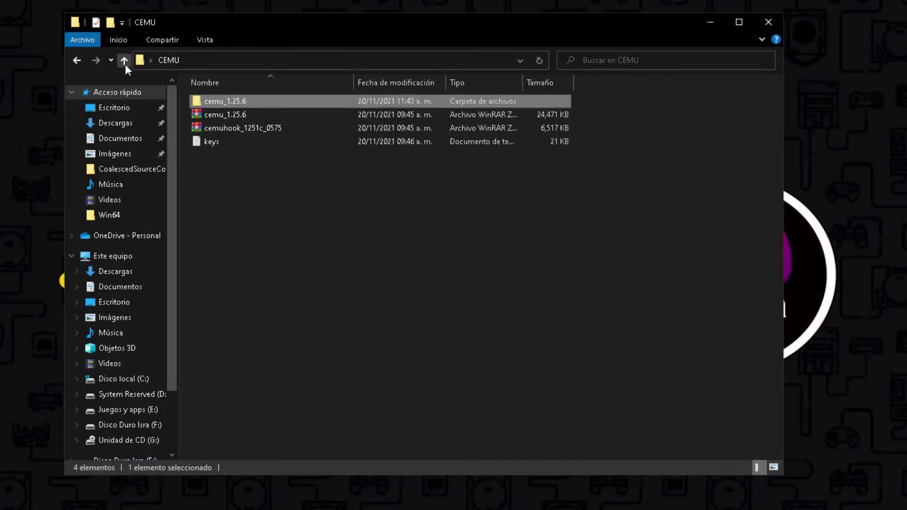
pyautogui.click(218, 166)
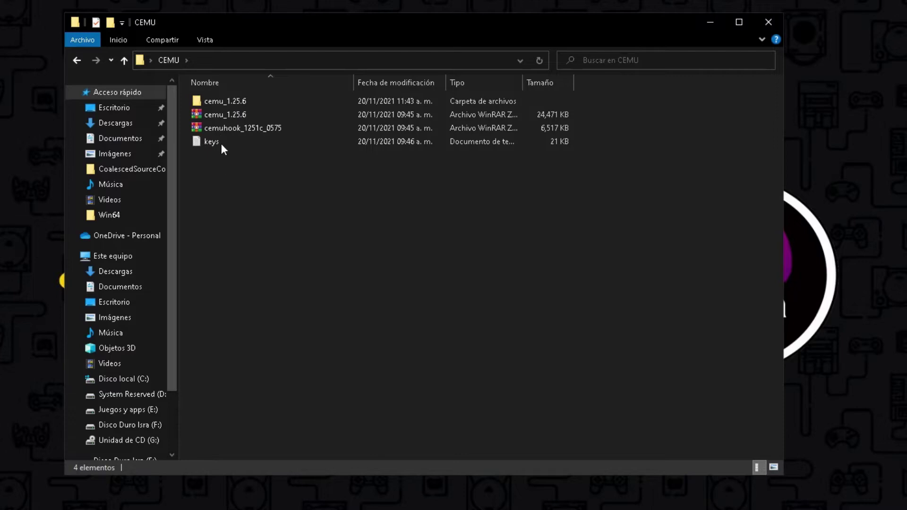
pyautogui.click(219, 127)
pyautogui.moveTo(218, 129); pyautogui.dragTo(218, 102)
pyautogui.click(211, 132)
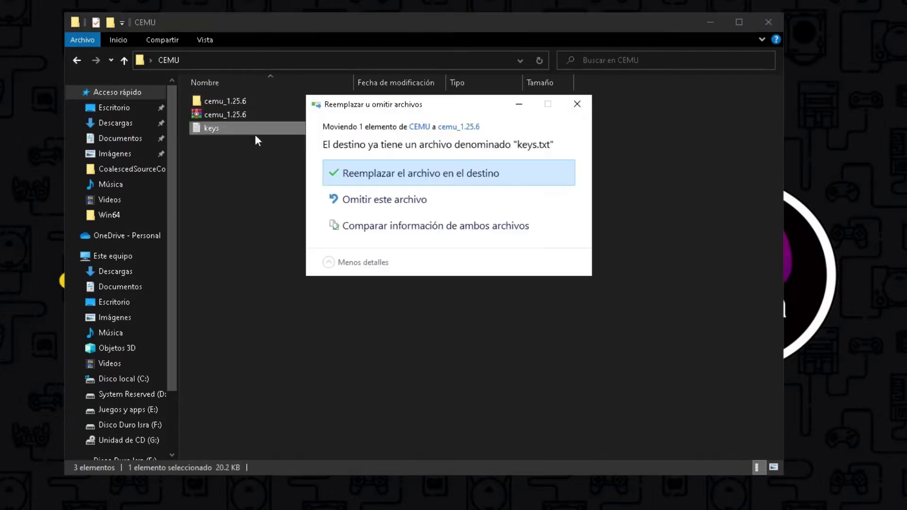
pyautogui.click(377, 173)
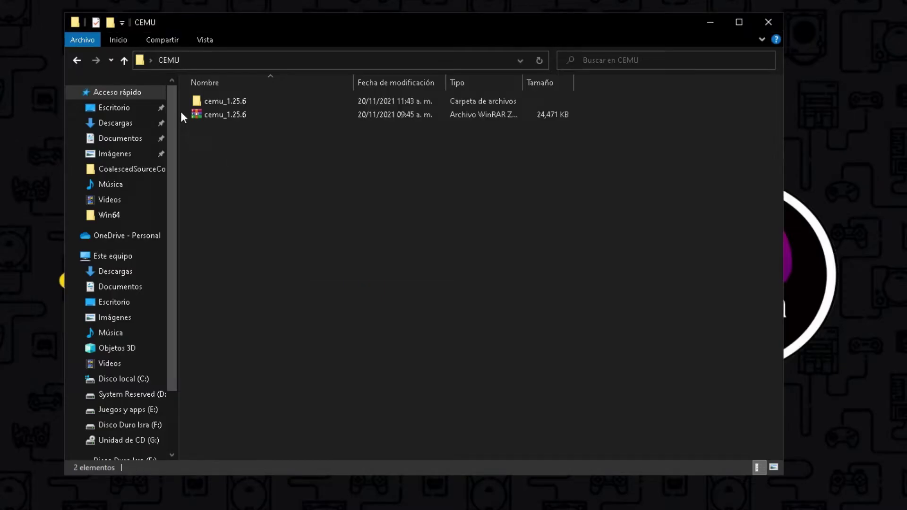
# - Extract the cemuhook_1251c_0575 archive directly inside the cemu_1.25.6 folder
pyautogui.doubleClick(218, 101)
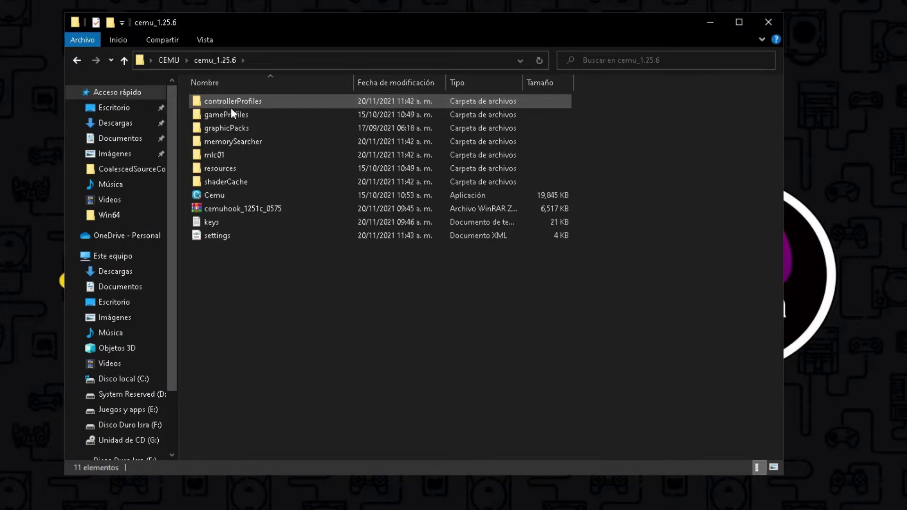
pyautogui.rightClick(254, 208)
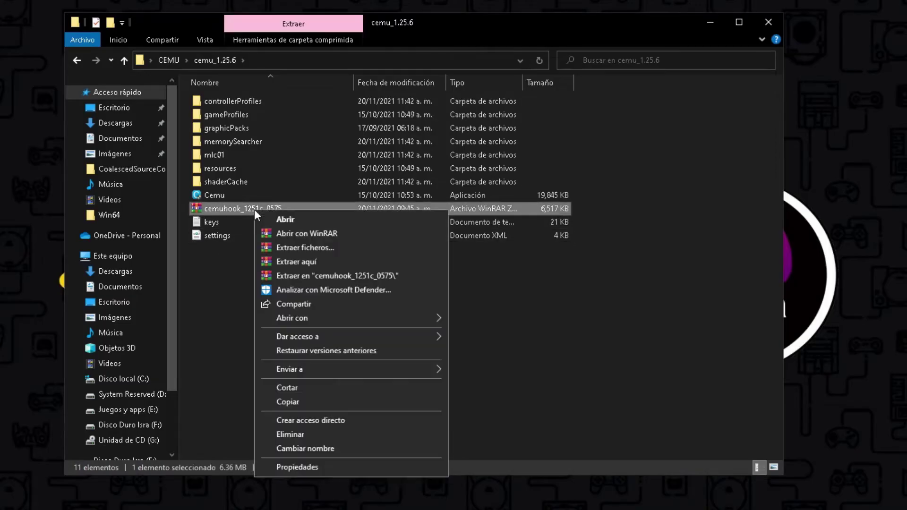
pyautogui.click(293, 260)
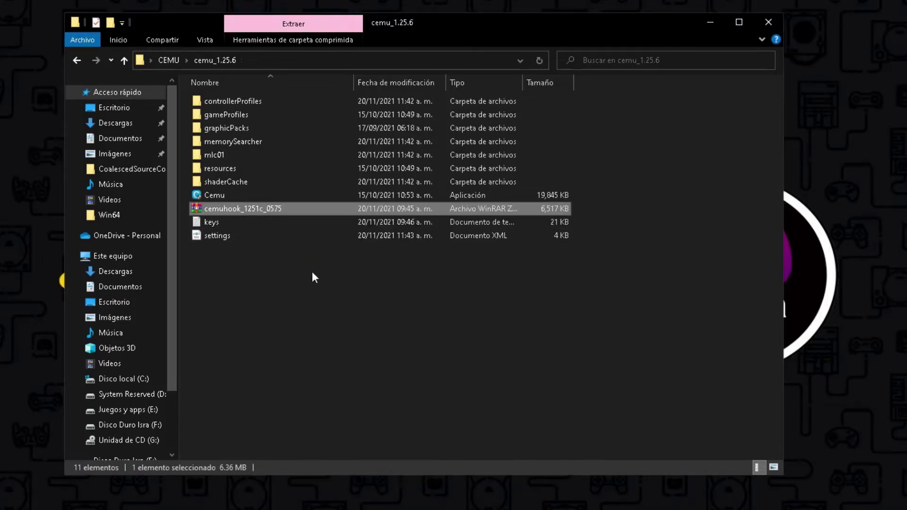
pyautogui.click(226, 305)
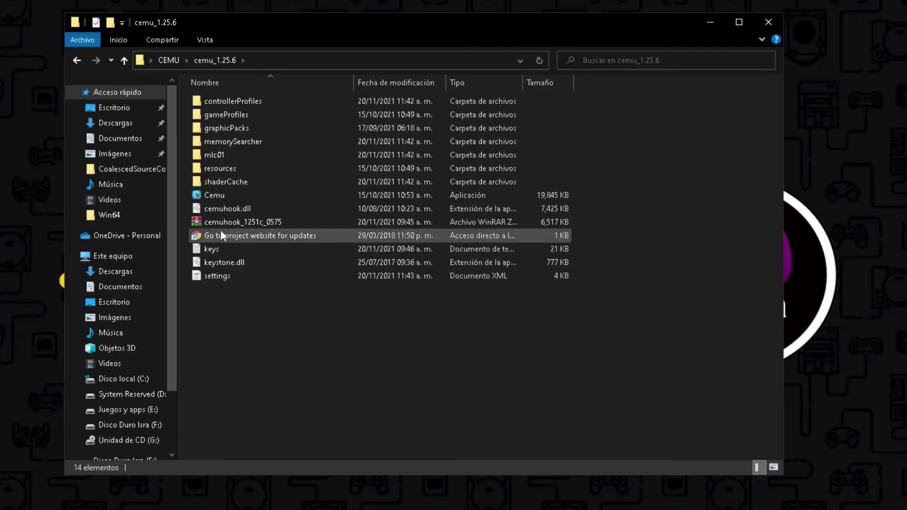
# - Launch Cemu again and download the latest community graphic packs
pyautogui.click(223, 197)
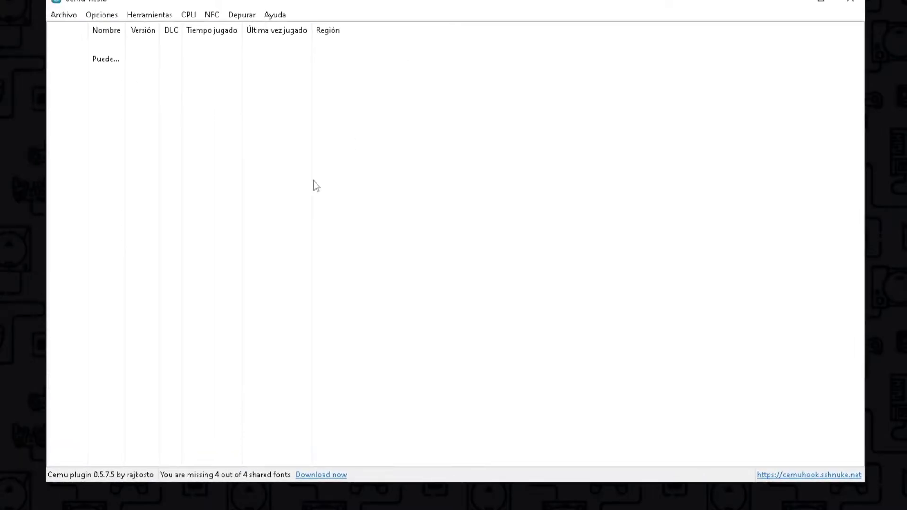
pyautogui.click(102, 16)
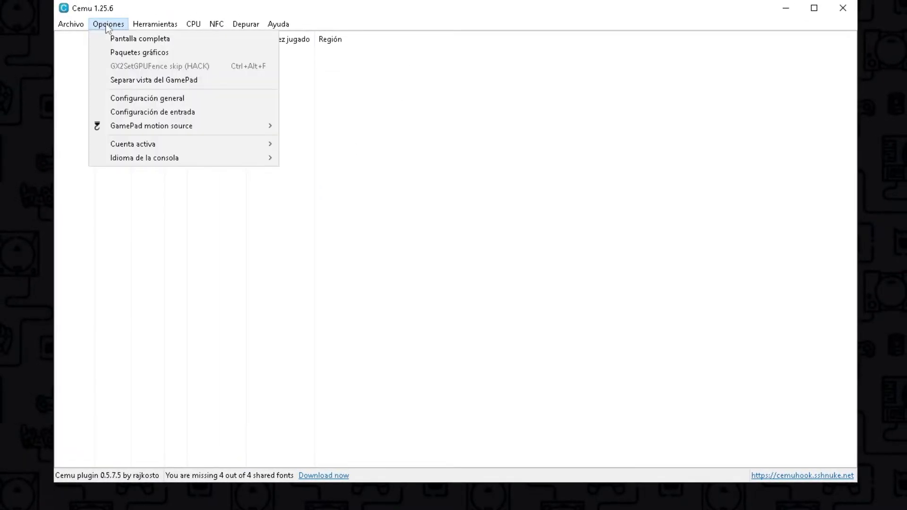
pyautogui.click(124, 53)
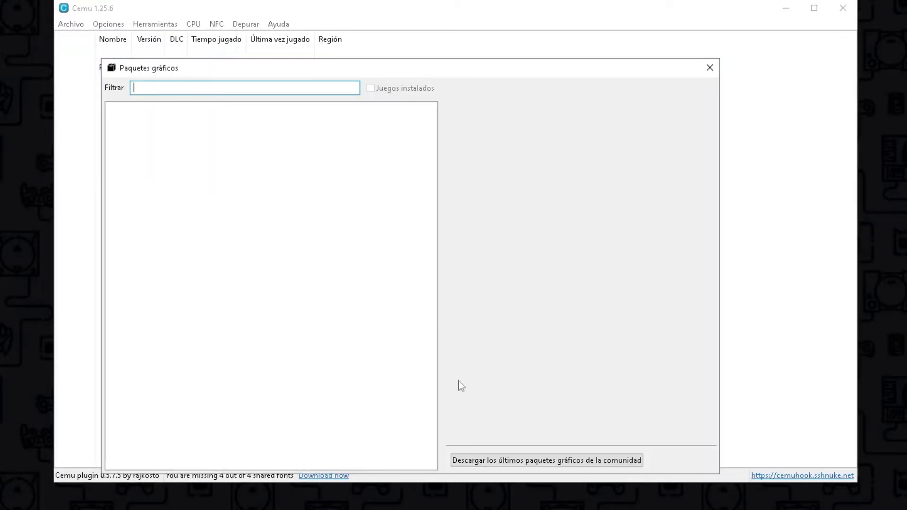
pyautogui.click(533, 460)
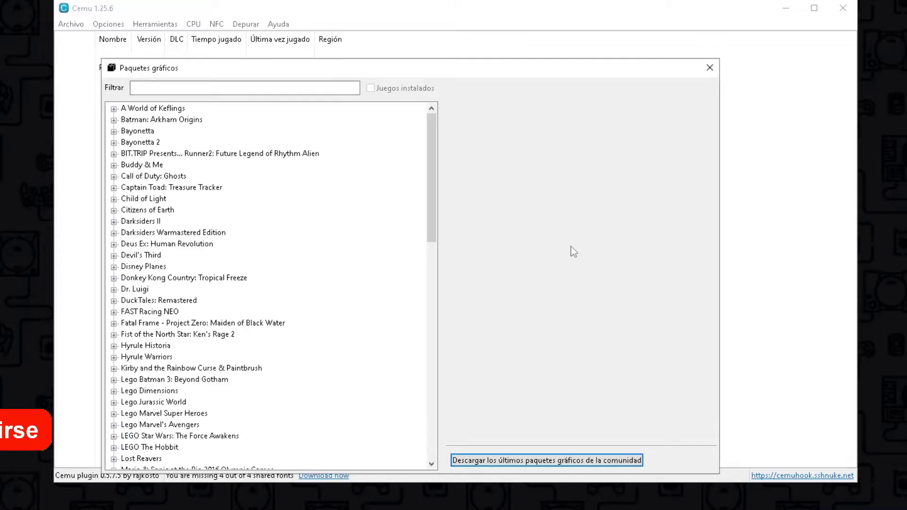
pyautogui.click(710, 68)
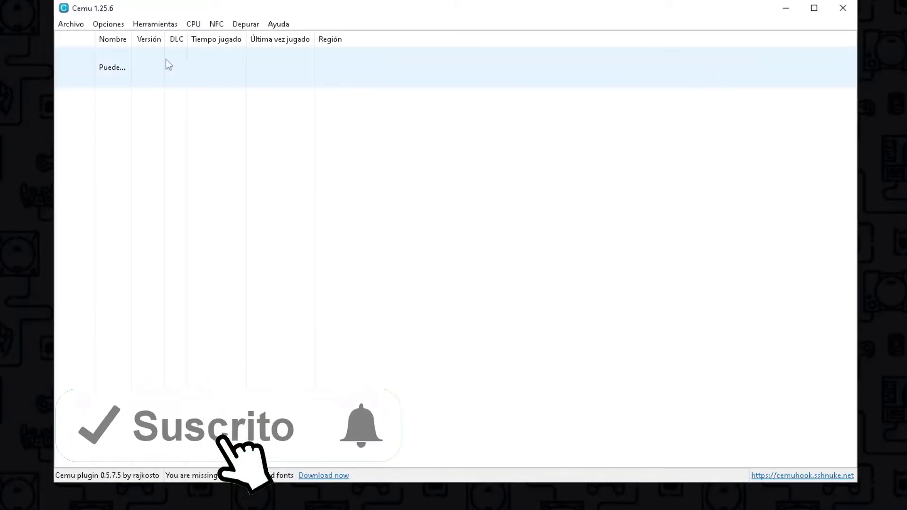
# - Set the emulated console's language to español
pyautogui.click(110, 24)
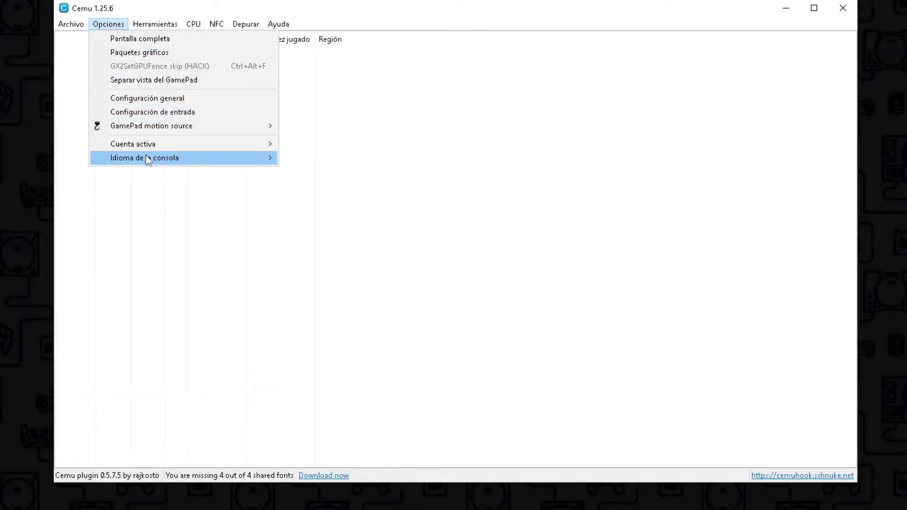
pyautogui.moveTo(147, 160)
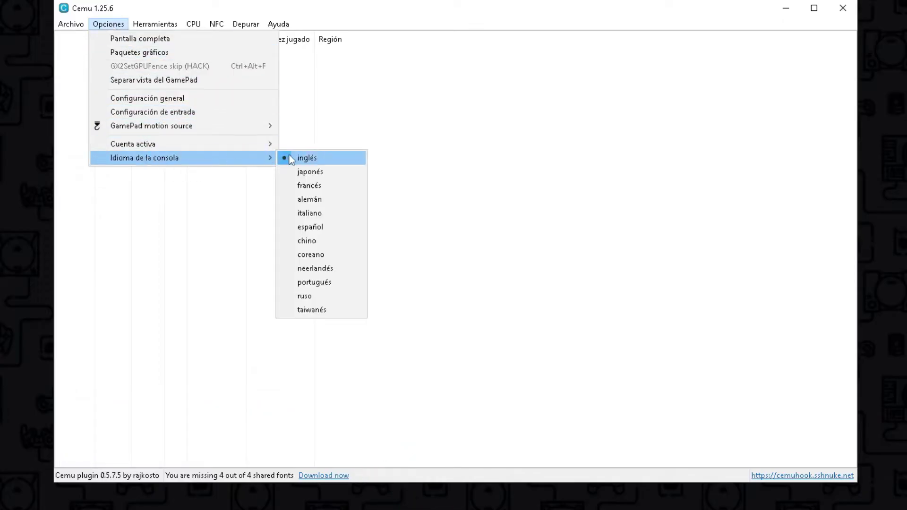
pyautogui.click(329, 229)
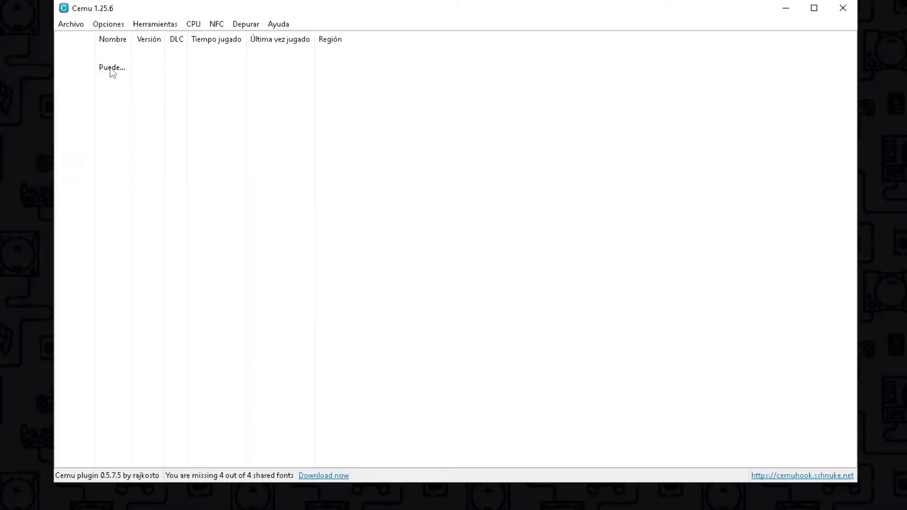
# - Set the MLC path in the general configuration to the mlc01 folder inside CEMU/cemu_1.25.6 on the desktop
pyautogui.click(110, 24)
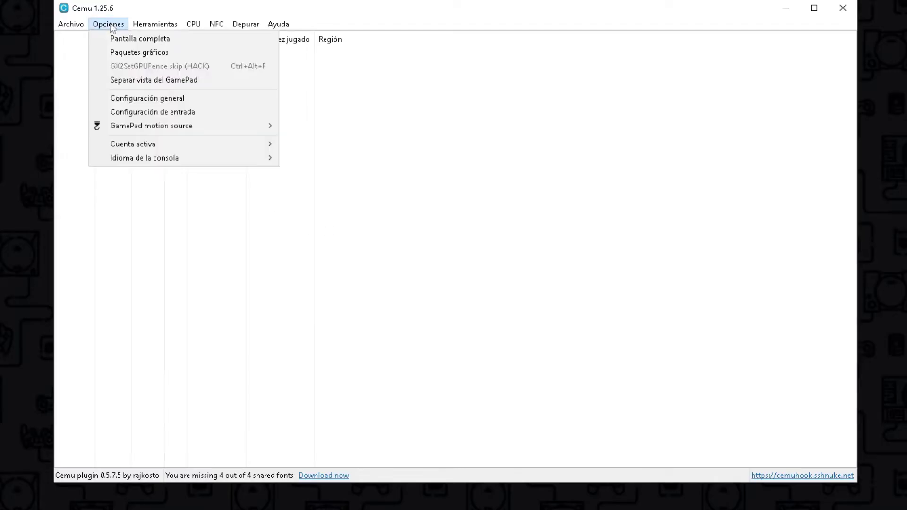
pyautogui.click(154, 99)
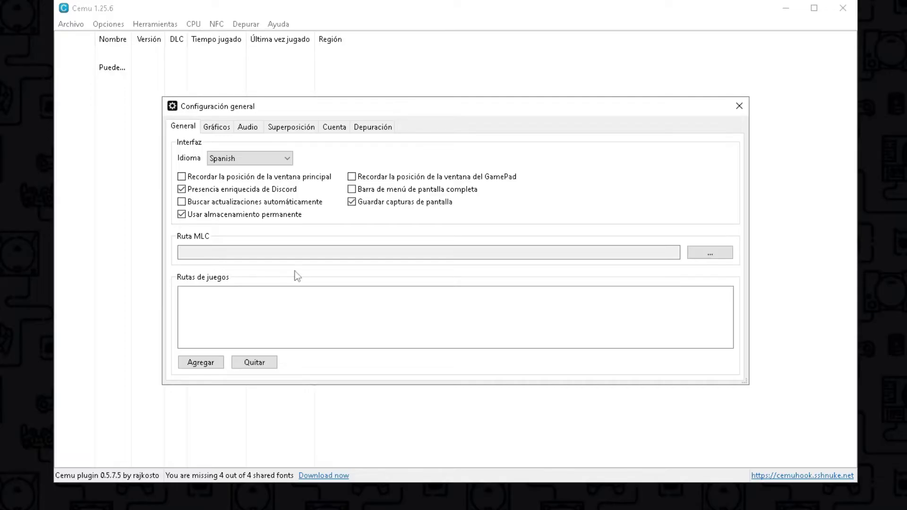
pyautogui.click(703, 257)
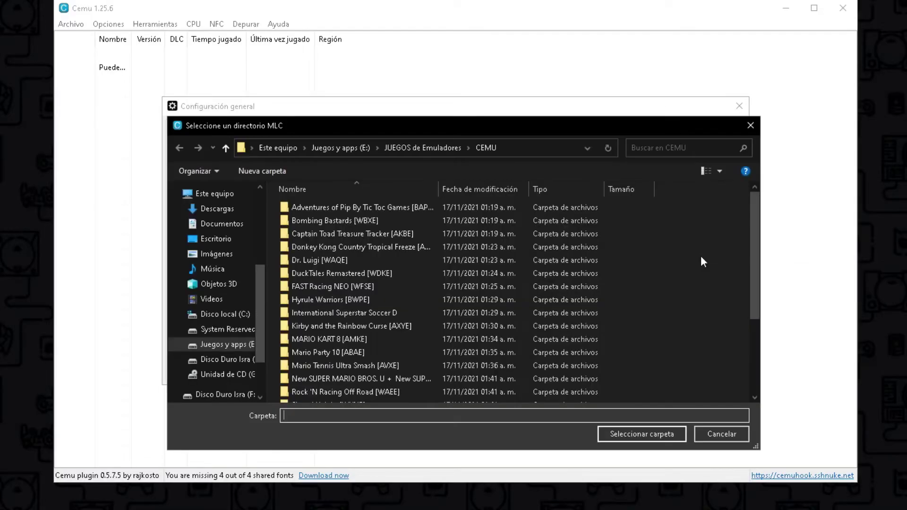
pyautogui.click(236, 237)
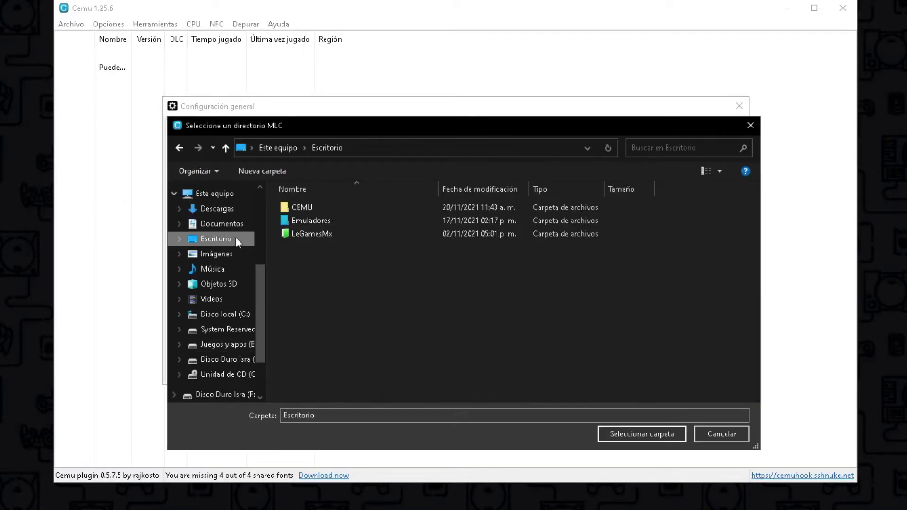
pyautogui.doubleClick(300, 208)
pyautogui.click(299, 209)
pyautogui.doubleClick(299, 209)
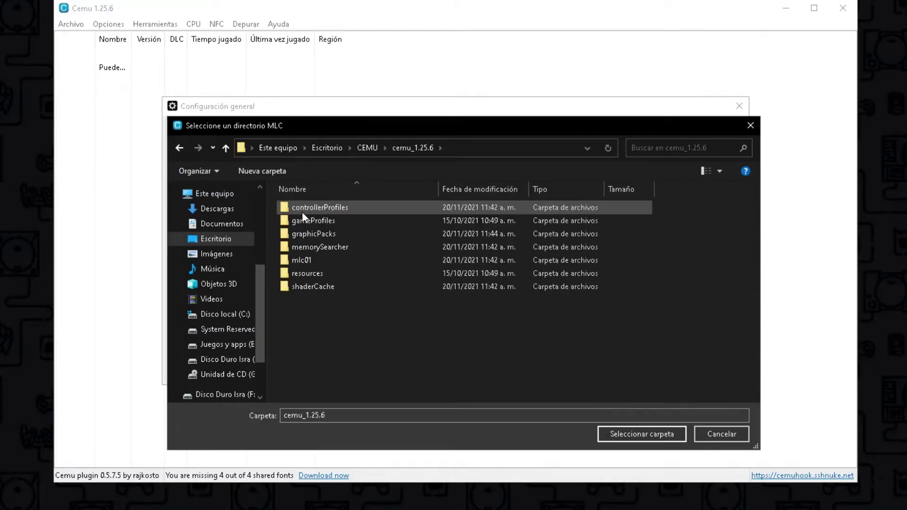
pyautogui.click(302, 259)
pyautogui.click(649, 436)
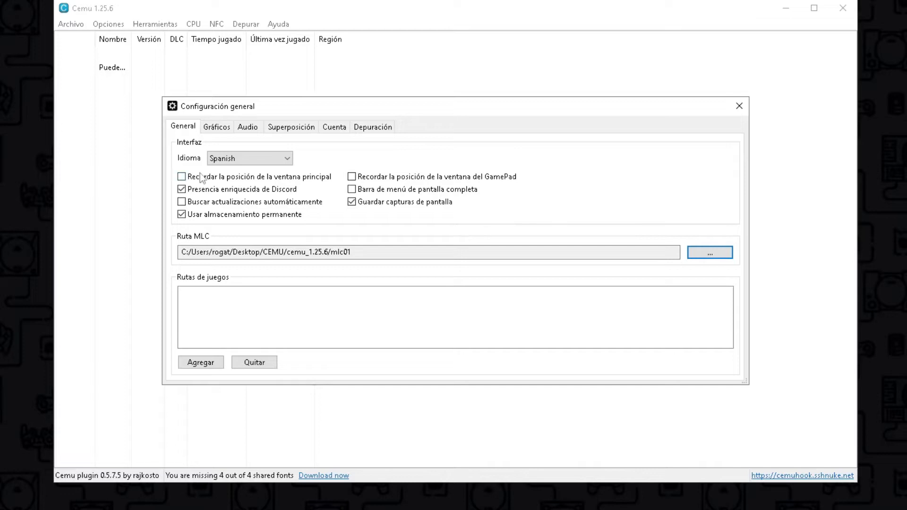
# - Examine the available graphics APIs and graphics devices in the configuration's graphics settings
pyautogui.click(224, 130)
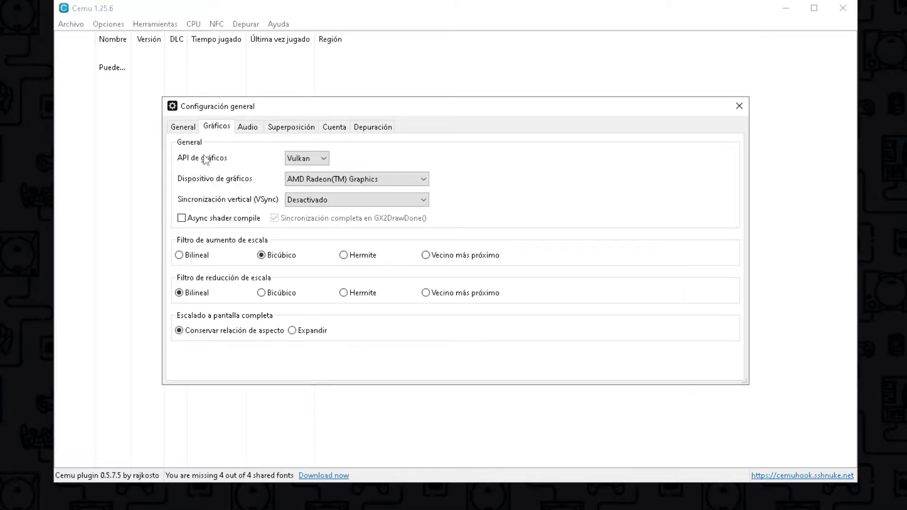
pyautogui.click(324, 158)
pyautogui.click(327, 160)
pyautogui.click(328, 162)
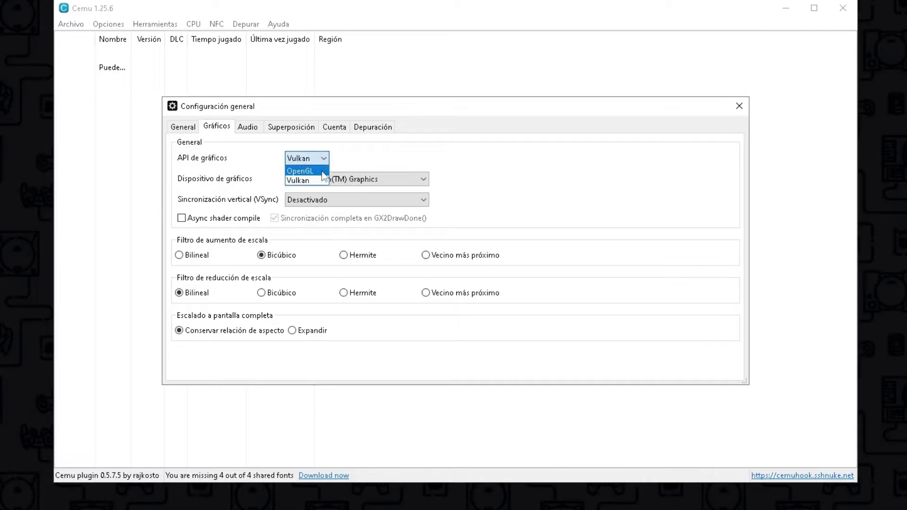
pyautogui.click(325, 161)
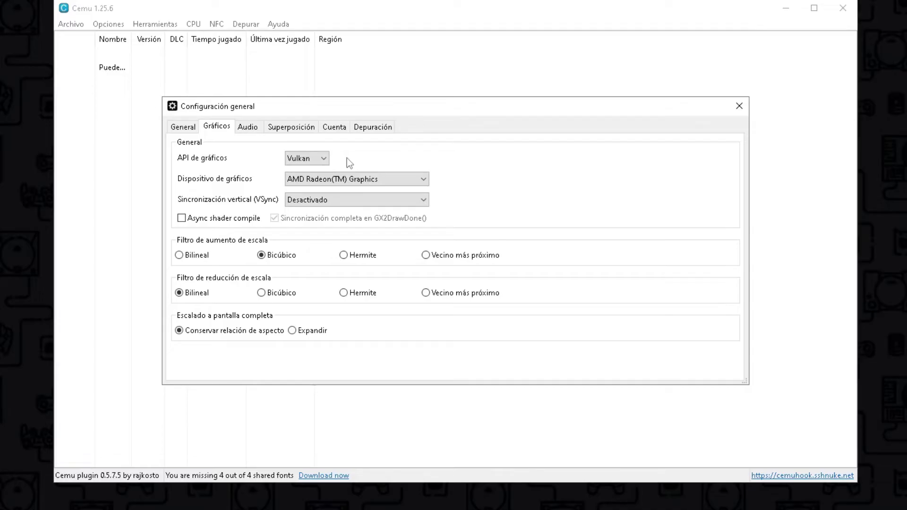
pyautogui.click(386, 179)
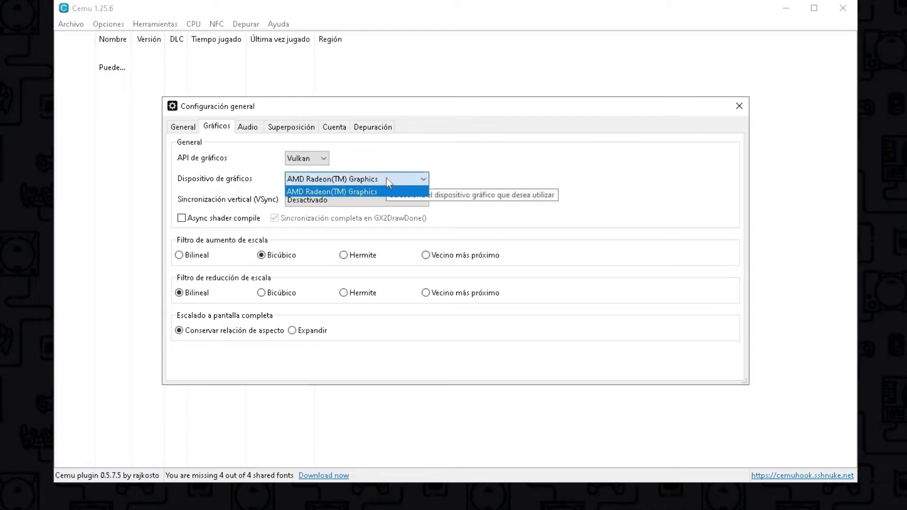
pyautogui.click(386, 180)
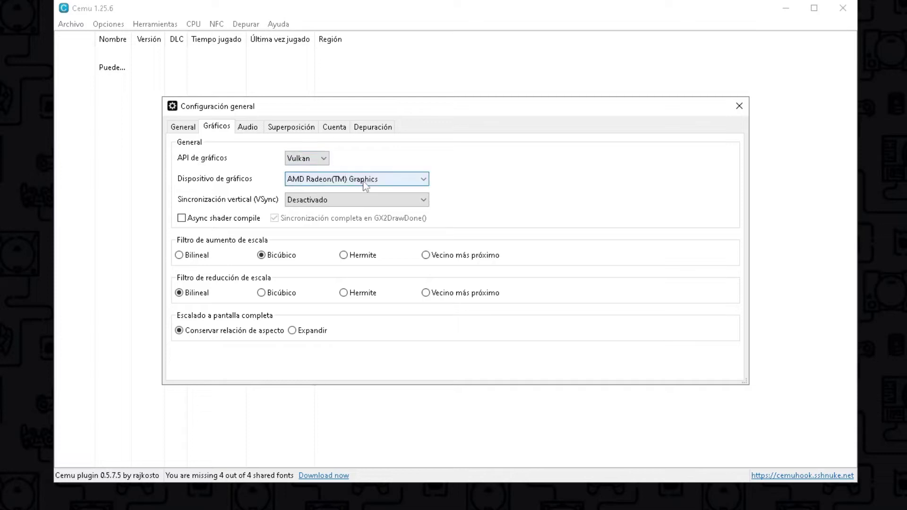
pyautogui.click(362, 182)
pyautogui.click(364, 182)
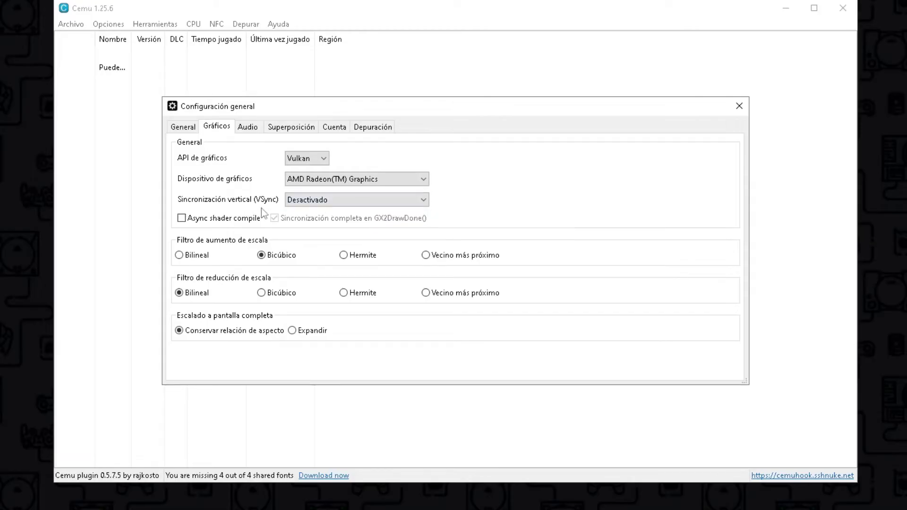
# - Set vertical sync to Match emulated display (Experimental) and enable Async shader compile
pyautogui.click(357, 202)
pyautogui.click(336, 241)
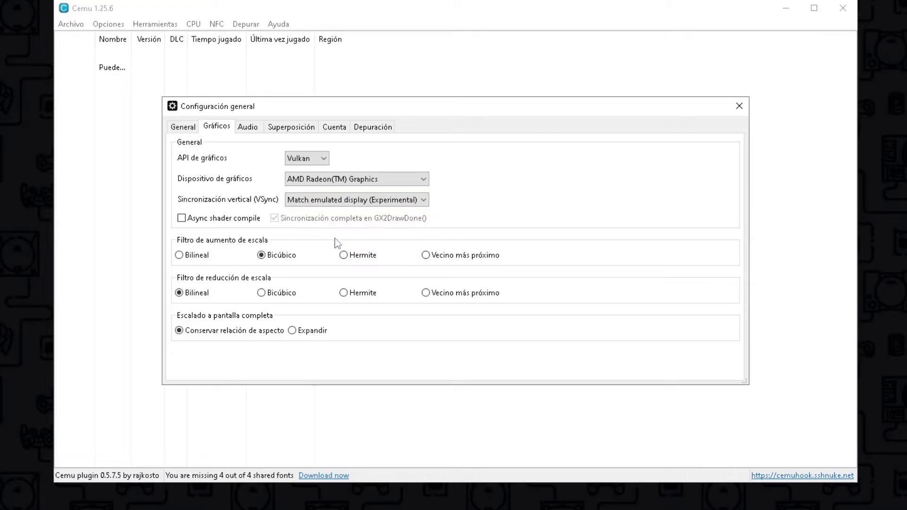
pyautogui.click(421, 202)
pyautogui.click(436, 203)
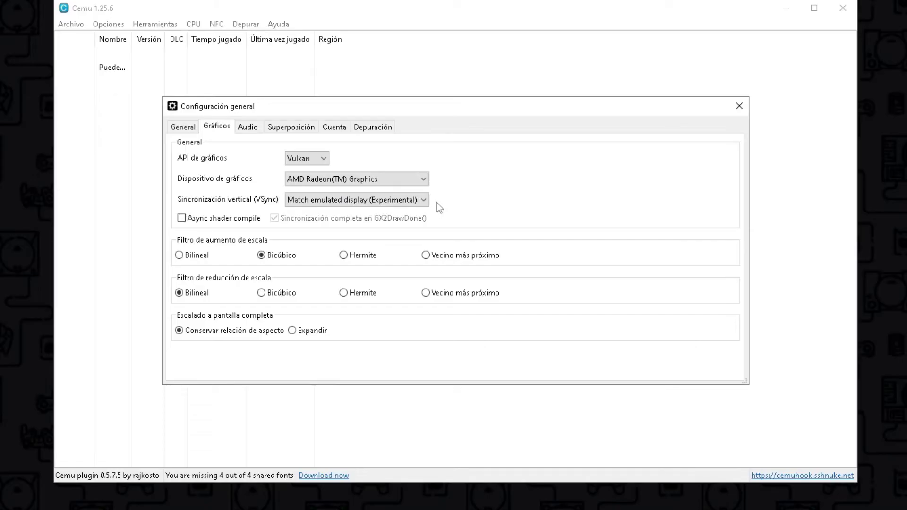
pyautogui.click(181, 218)
# - In the audio settings, choose the XAudio2 API and set the TV device to Altavoces (Realtek(R) Audio)
pyautogui.click(248, 130)
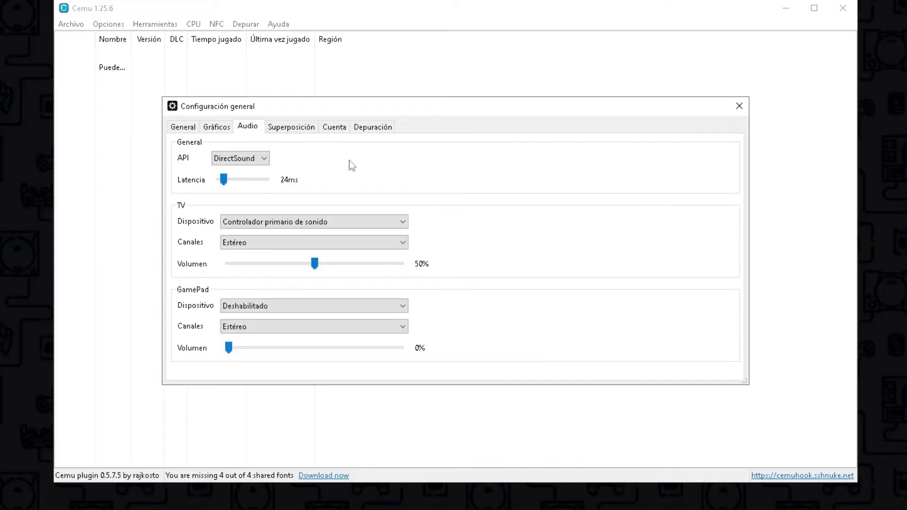
pyautogui.click(264, 159)
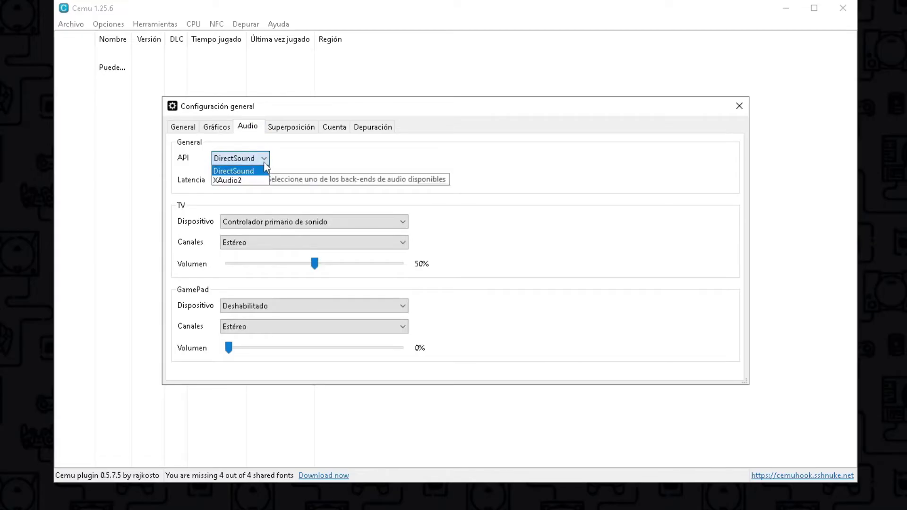
pyautogui.click(257, 180)
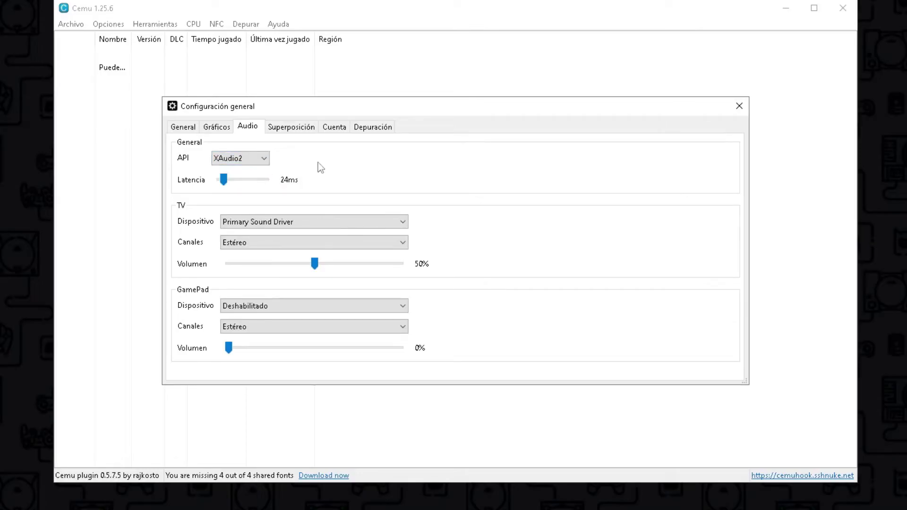
pyautogui.click(264, 158)
pyautogui.click(267, 160)
pyautogui.click(293, 225)
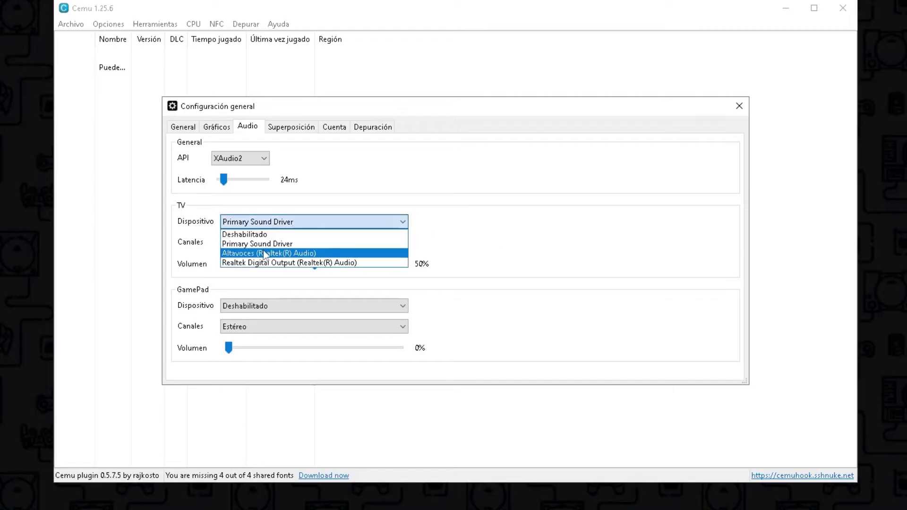
pyautogui.click(286, 253)
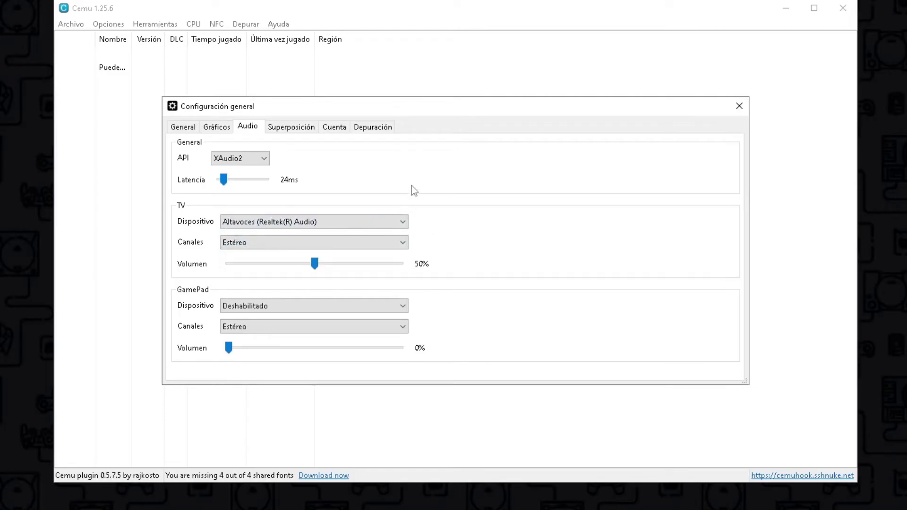
# - Choose Estéreo as the TV channel mode in the audio settings
pyautogui.click(362, 247)
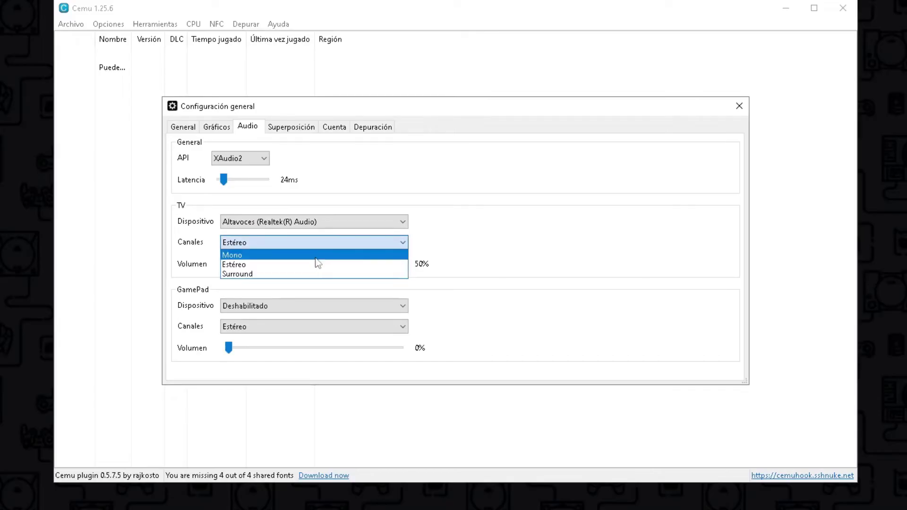
pyautogui.click(317, 264)
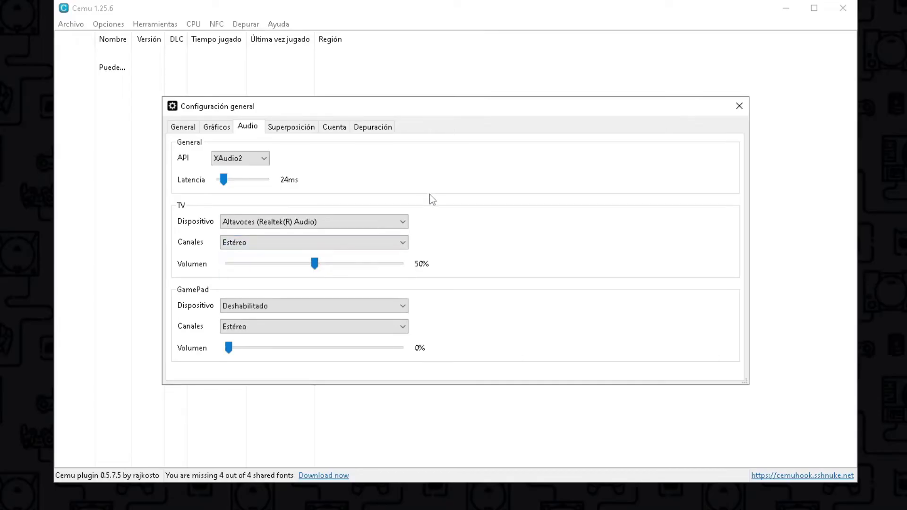
# - Set the overlay position to Superior derecha, its text colour to blue (RGB 0, 128, 192) and its scale to 200%
pyautogui.click(295, 128)
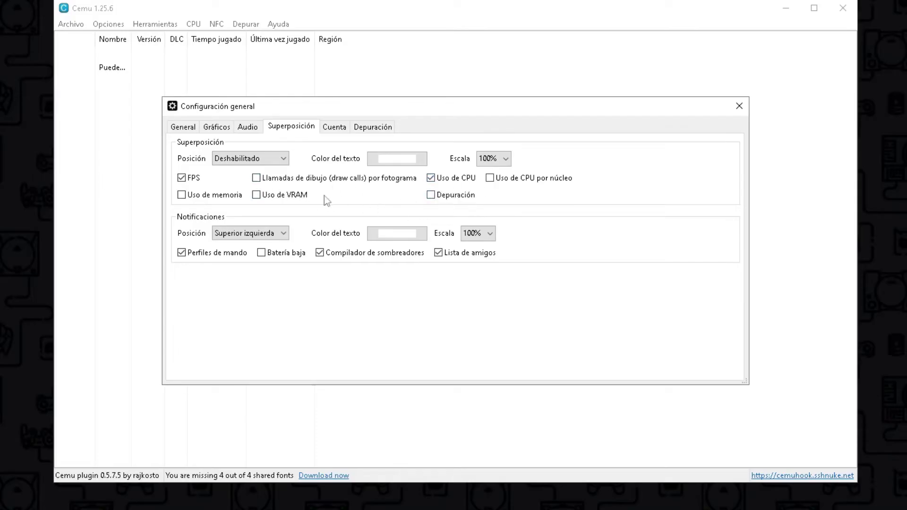
pyautogui.click(281, 159)
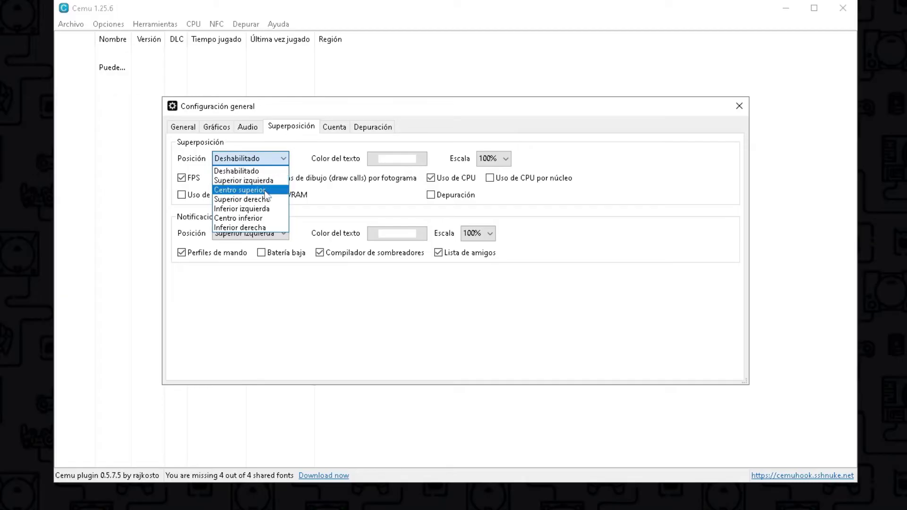
pyautogui.click(245, 199)
pyautogui.click(397, 158)
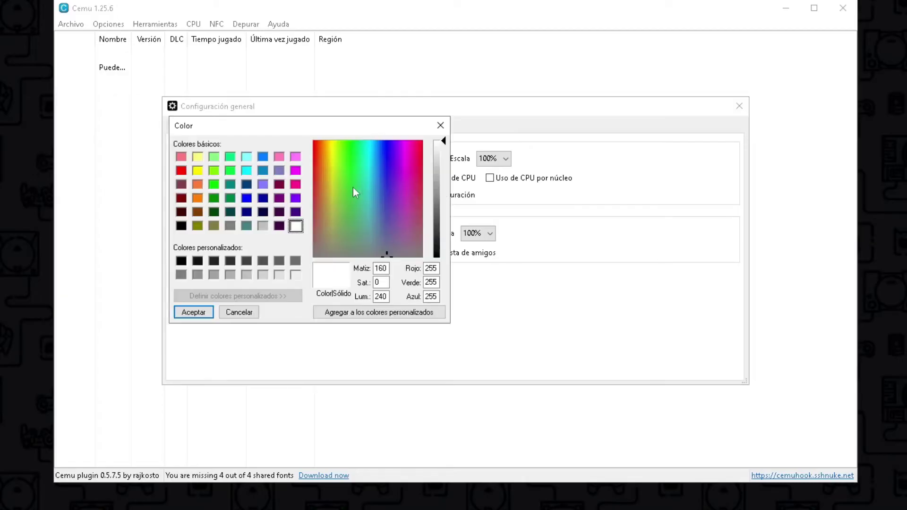
pyautogui.click(263, 170)
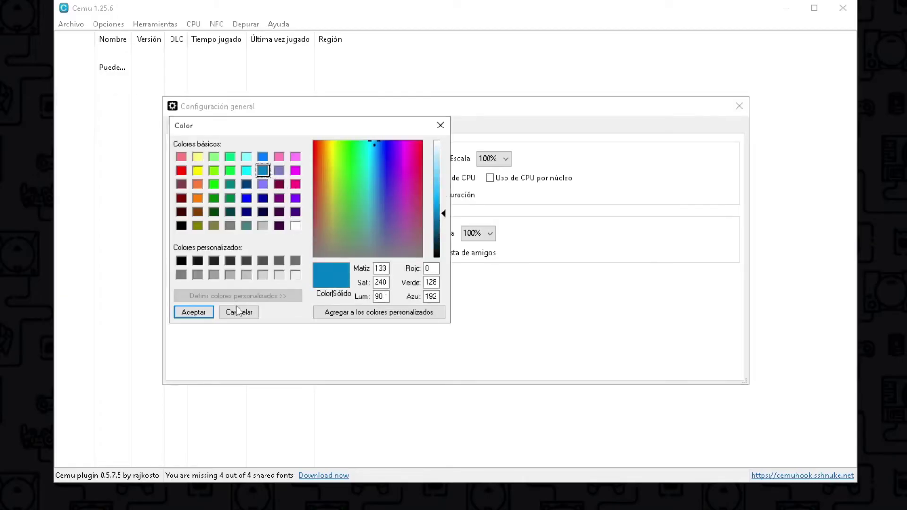
pyautogui.click(193, 312)
pyautogui.click(488, 159)
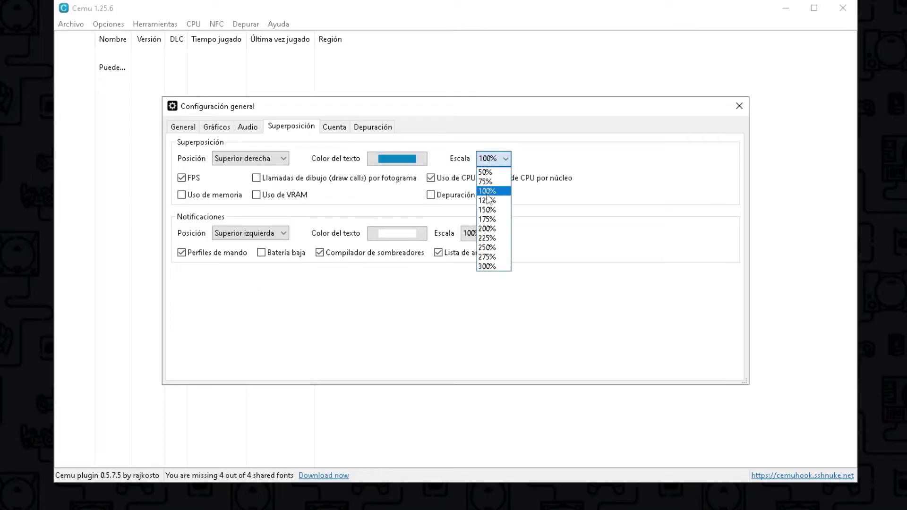
pyautogui.click(487, 229)
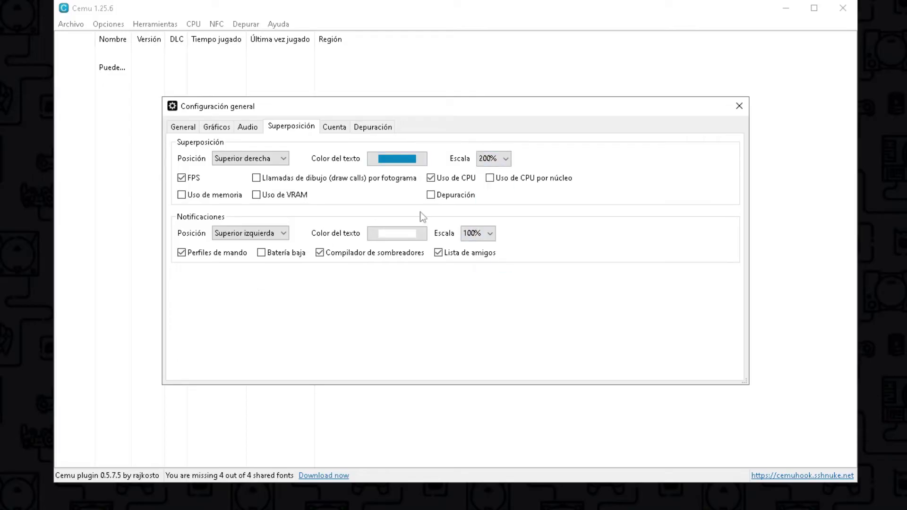
# - Switch the overlay position to Deshabilitado and finally to Centro superior
pyautogui.click(284, 159)
pyautogui.click(269, 174)
pyautogui.click(273, 161)
pyautogui.click(271, 190)
# - Add the JUEGOS de Emuladores folder on drive E: to the game paths in the general settings
pyautogui.click(183, 126)
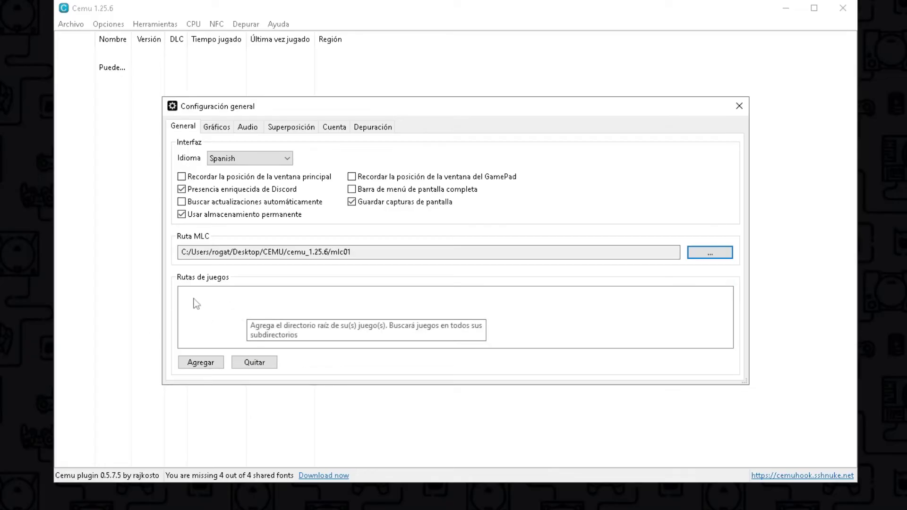
pyautogui.click(206, 362)
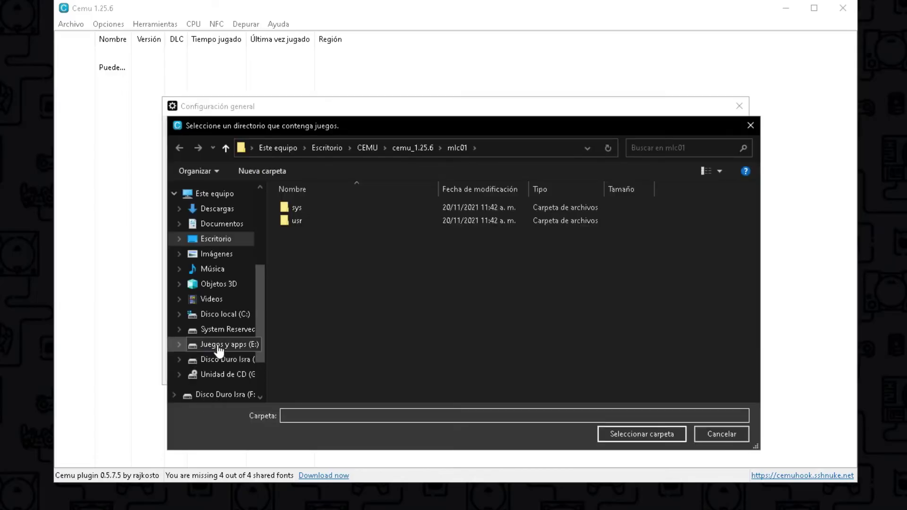
pyautogui.click(218, 345)
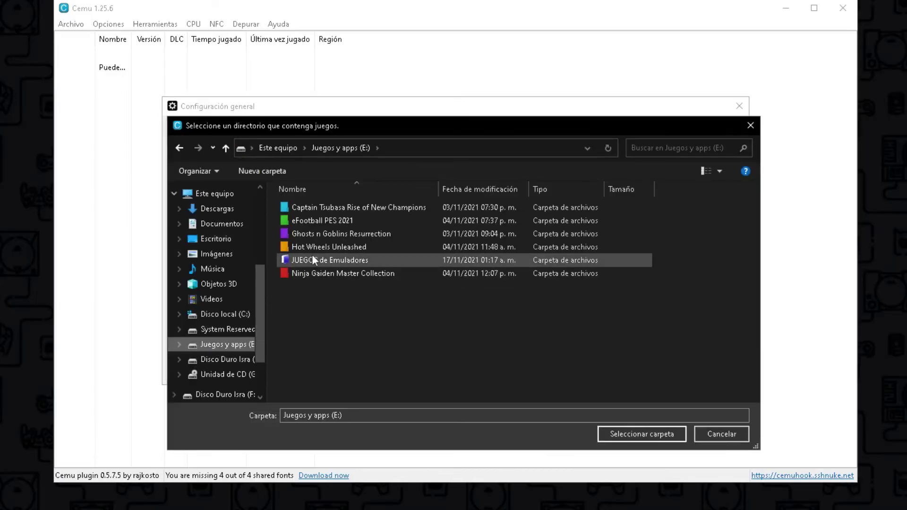
pyautogui.click(342, 259)
pyautogui.click(630, 435)
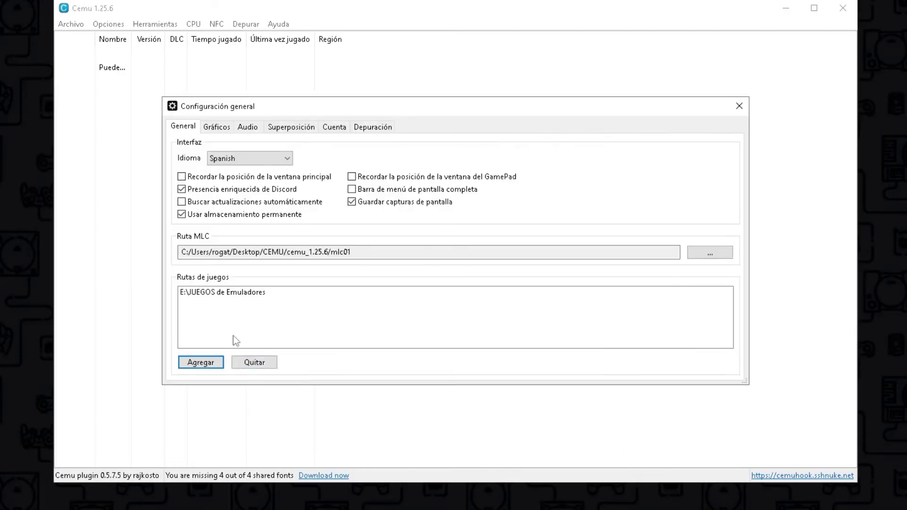
# - Remove the E:\JUEGOS de Emuladores entry from the game paths
pyautogui.click(233, 293)
pyautogui.click(255, 362)
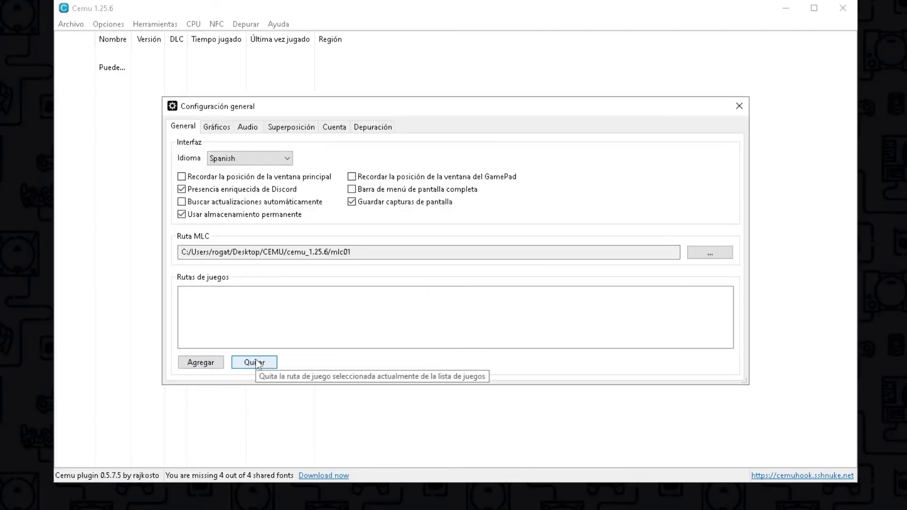
# - Add E:\JUEGOS de Emuladores to the game paths again and close the general configuration
pyautogui.click(189, 364)
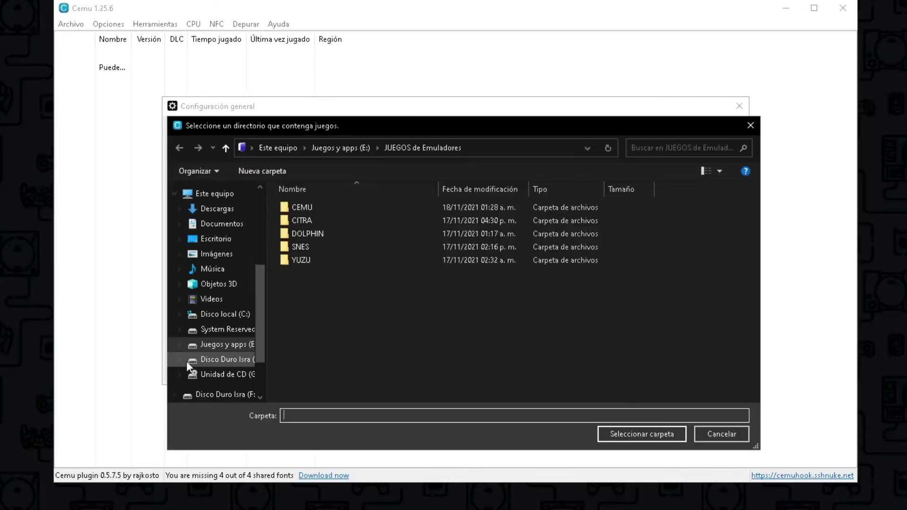
pyautogui.click(246, 344)
pyautogui.click(318, 259)
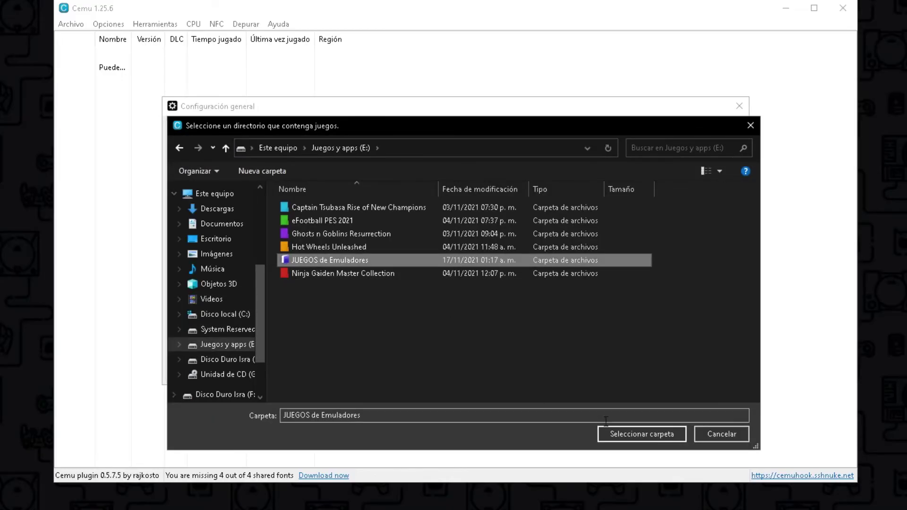
pyautogui.click(626, 434)
pyautogui.click(739, 106)
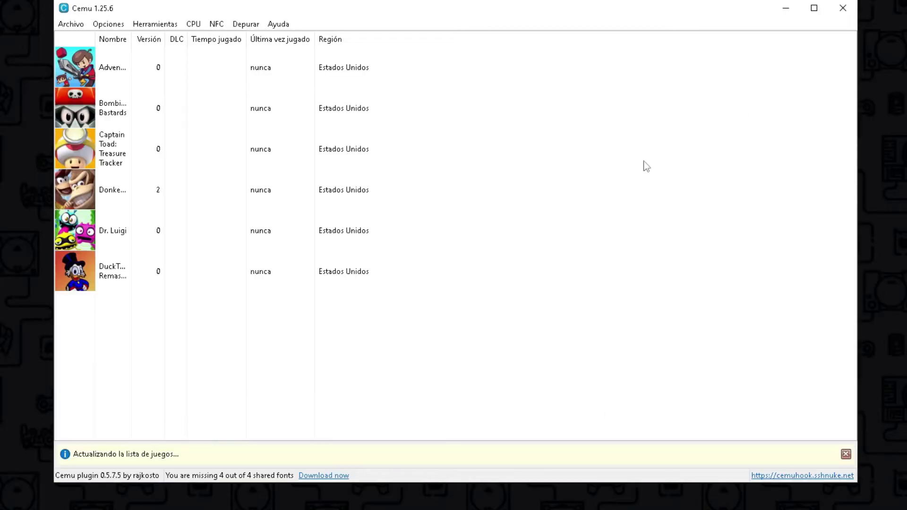
# - Check which CPU affinity option is selected
pyautogui.click(192, 26)
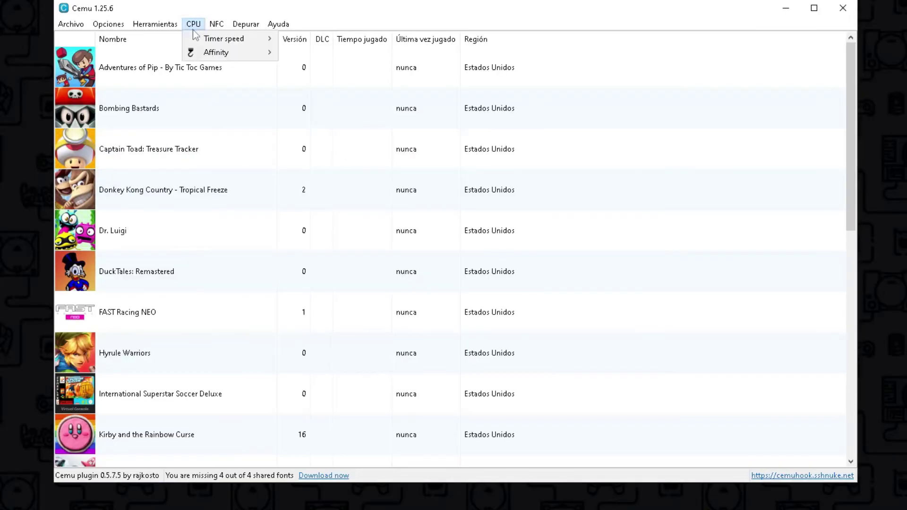
pyautogui.moveTo(216, 53)
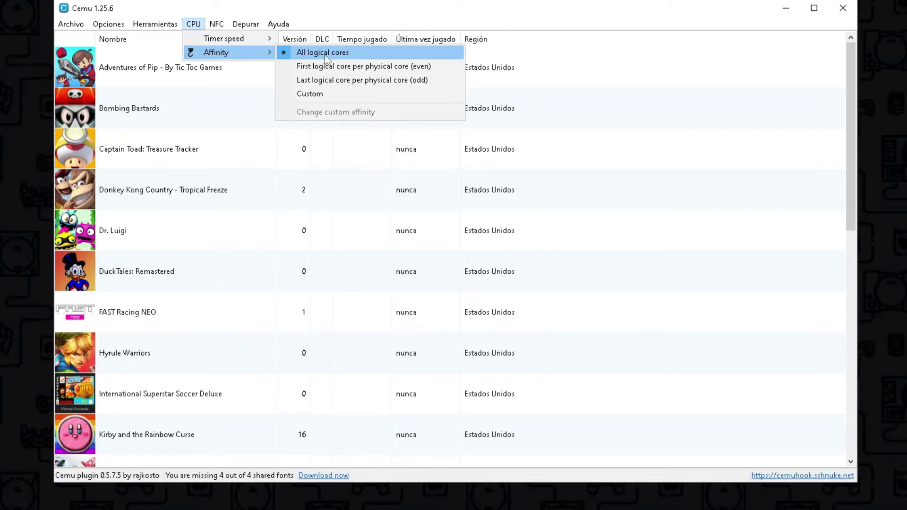
# - Set the debug Custom Timer to QPC and the MM Timer Accuracy to 1ms
pyautogui.moveTo(247, 28)
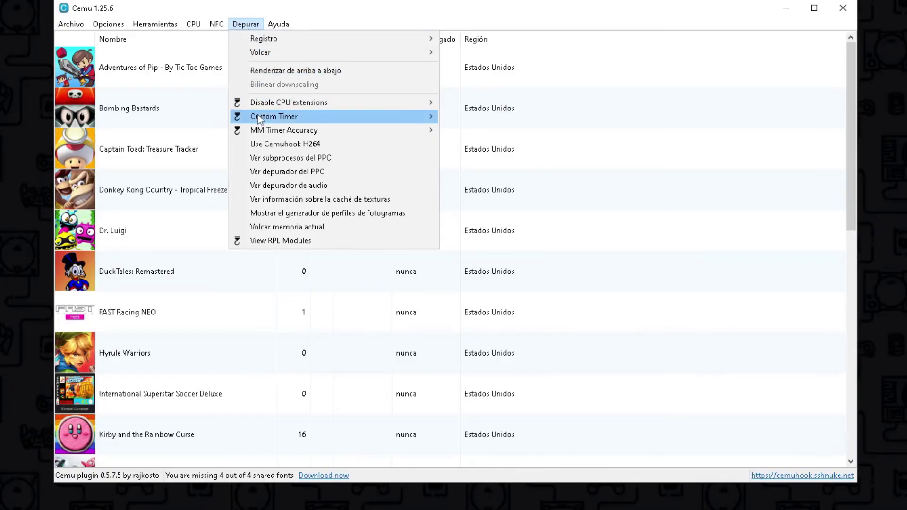
pyautogui.moveTo(257, 116)
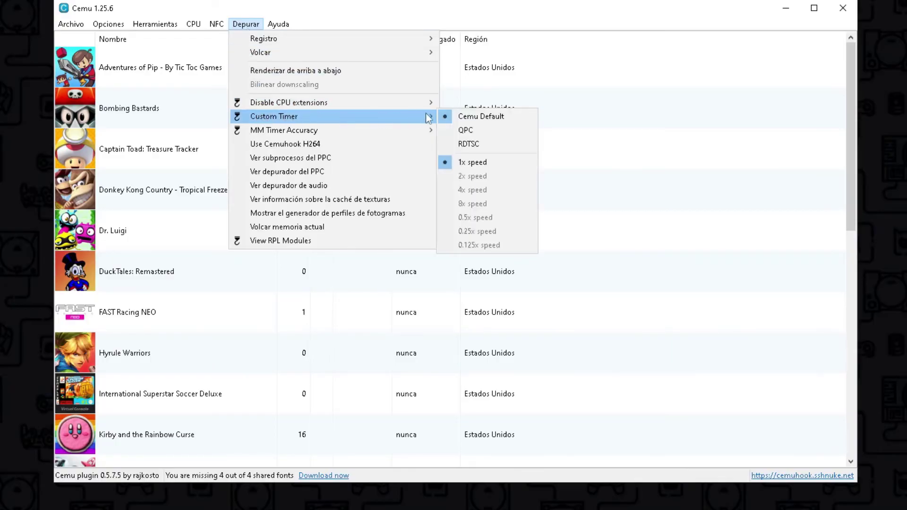
pyautogui.click(472, 133)
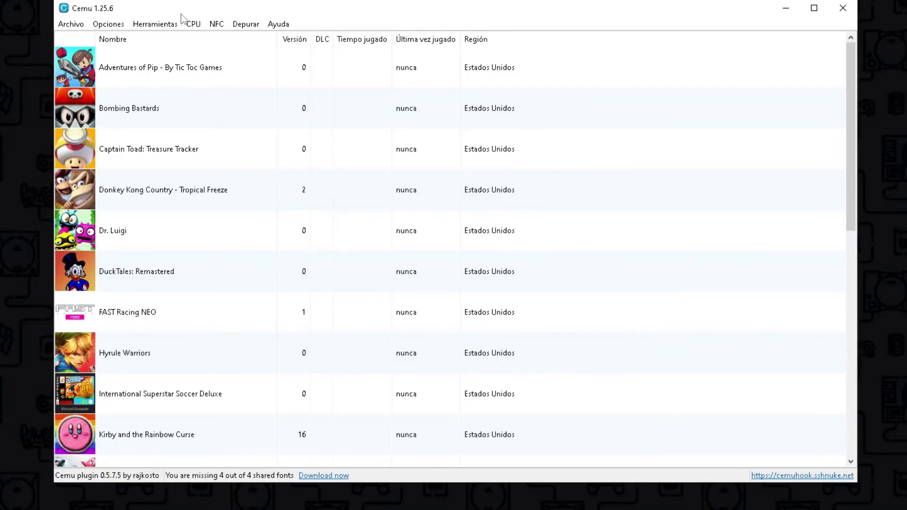
pyautogui.click(244, 24)
pyautogui.moveTo(352, 116)
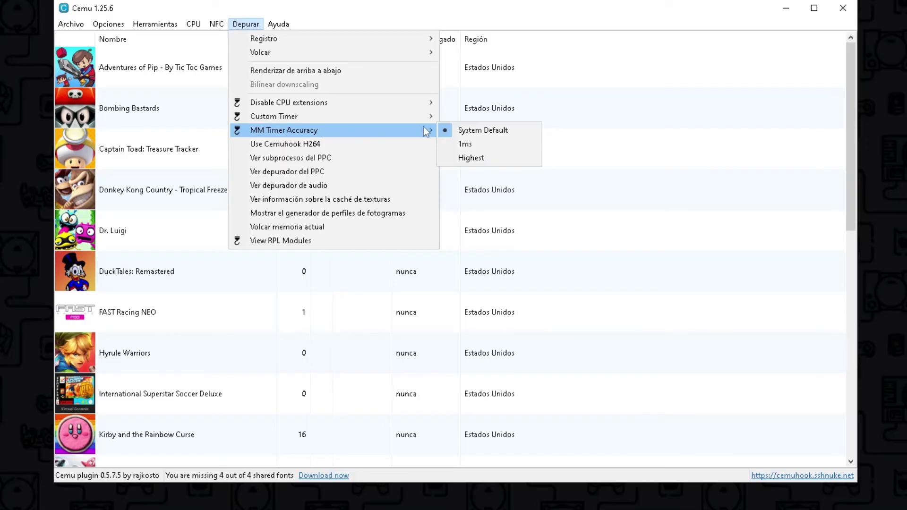
pyautogui.click(464, 145)
# - Enable the Use Cemuhook H264 debug option
pyautogui.click(249, 26)
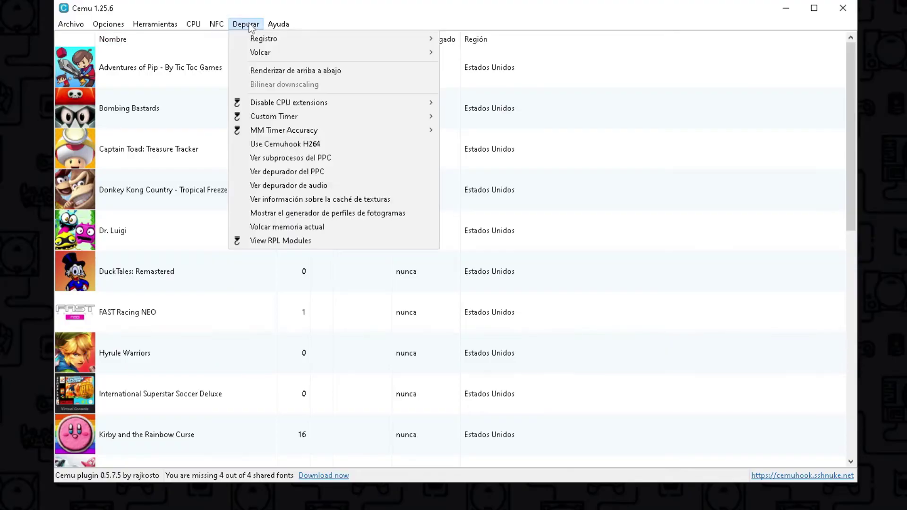
pyautogui.moveTo(321, 135)
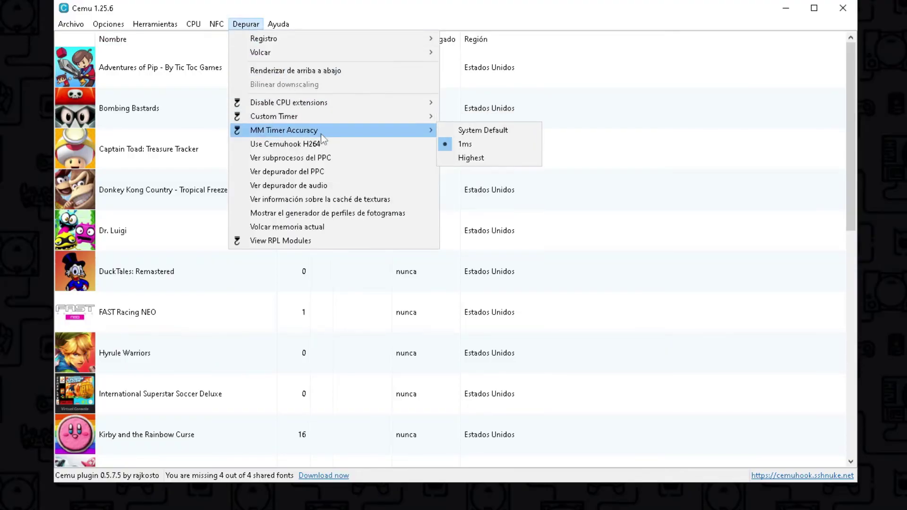
pyautogui.click(256, 146)
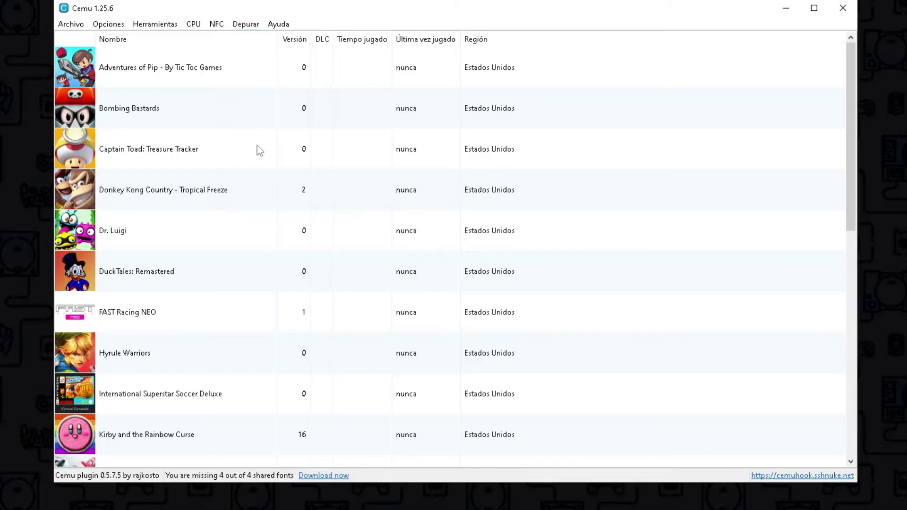
pyautogui.click(246, 24)
pyautogui.click(246, 25)
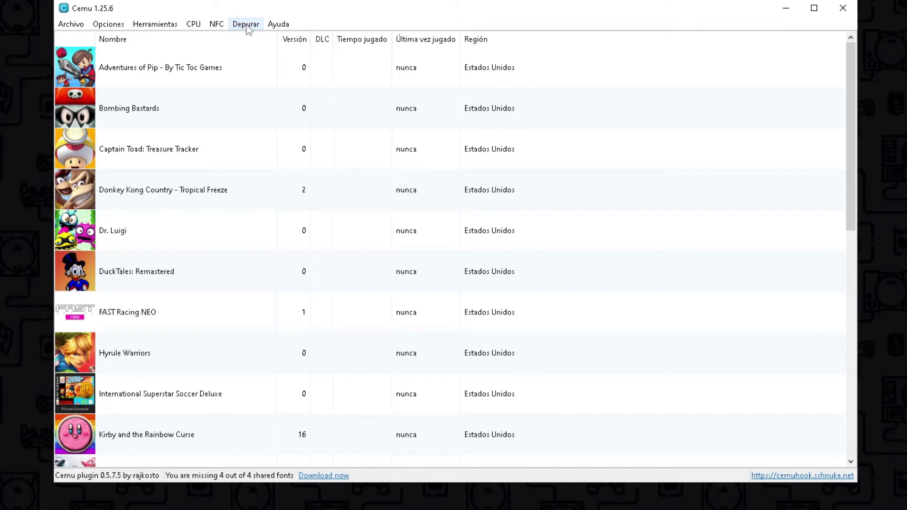
# - Look over the input configuration for Mando 1 and close it without making changes
pyautogui.click(109, 25)
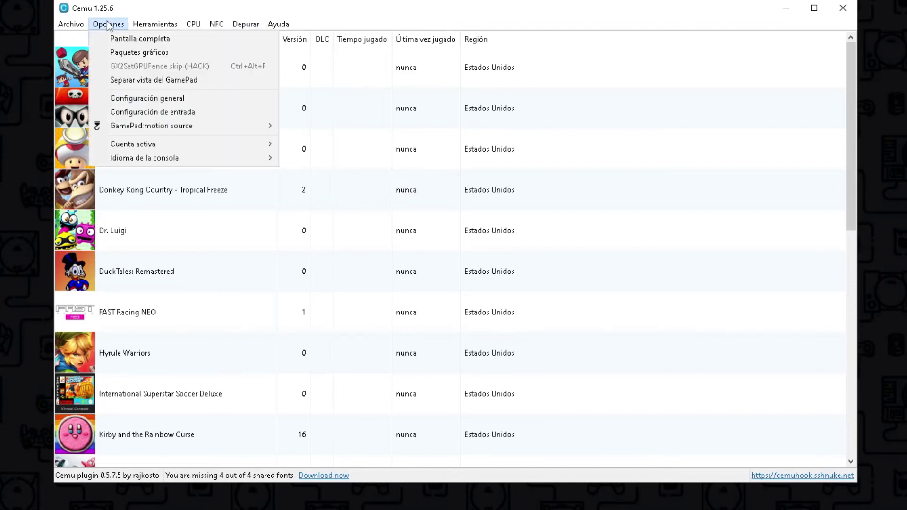
pyautogui.click(159, 112)
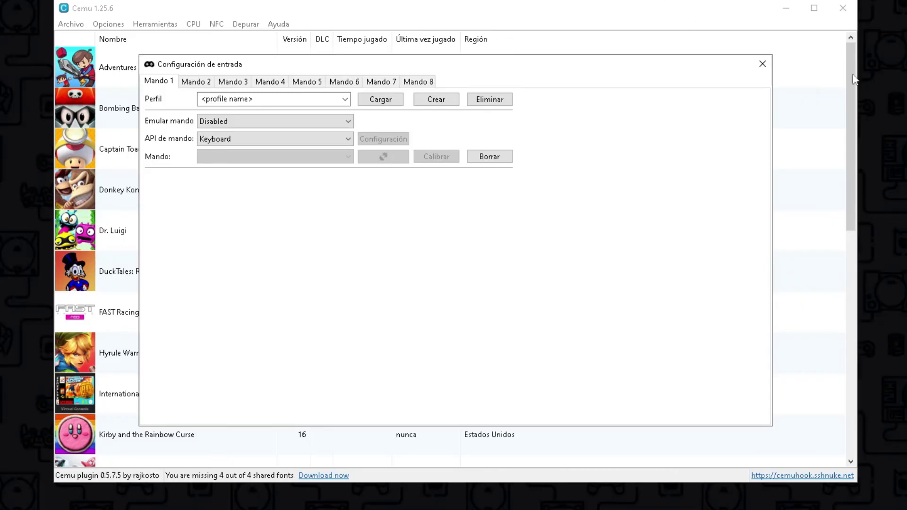
pyautogui.click(766, 70)
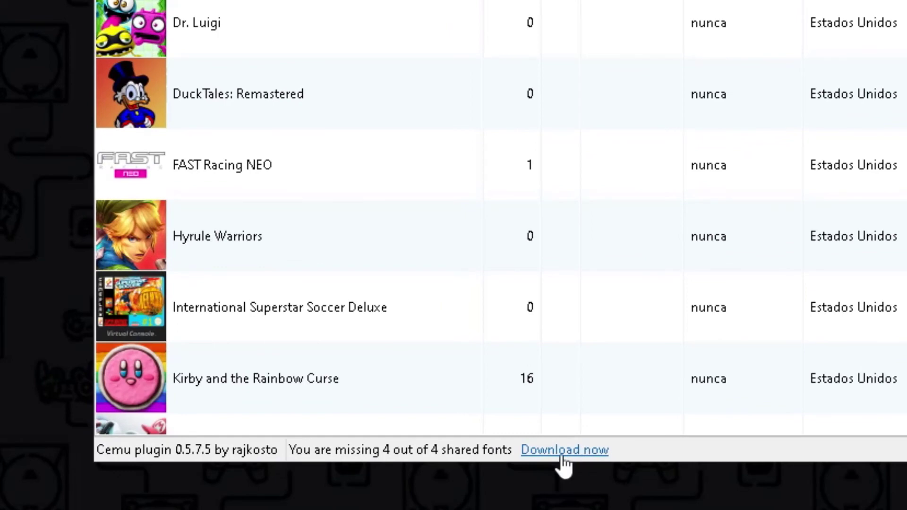
# - Download the missing shared fonts and restart Cemu
pyautogui.click(563, 453)
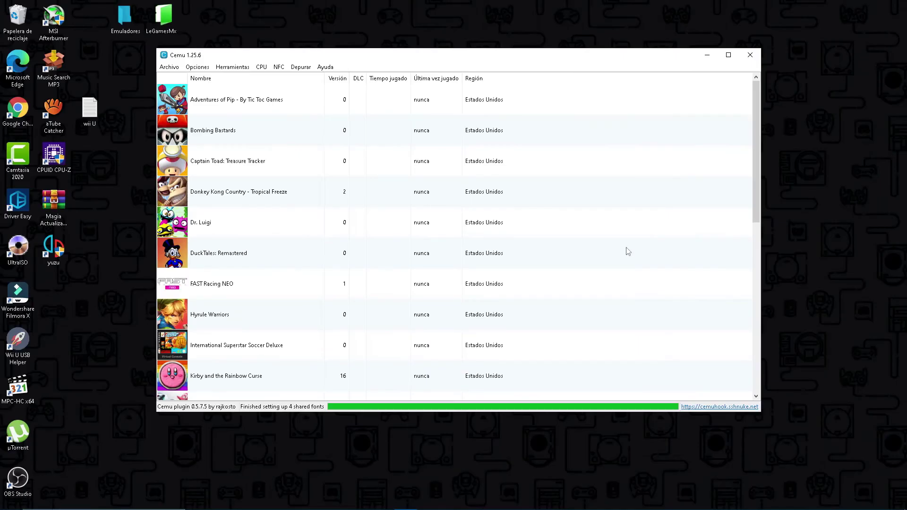
pyautogui.click(750, 55)
pyautogui.doubleClick(290, 209)
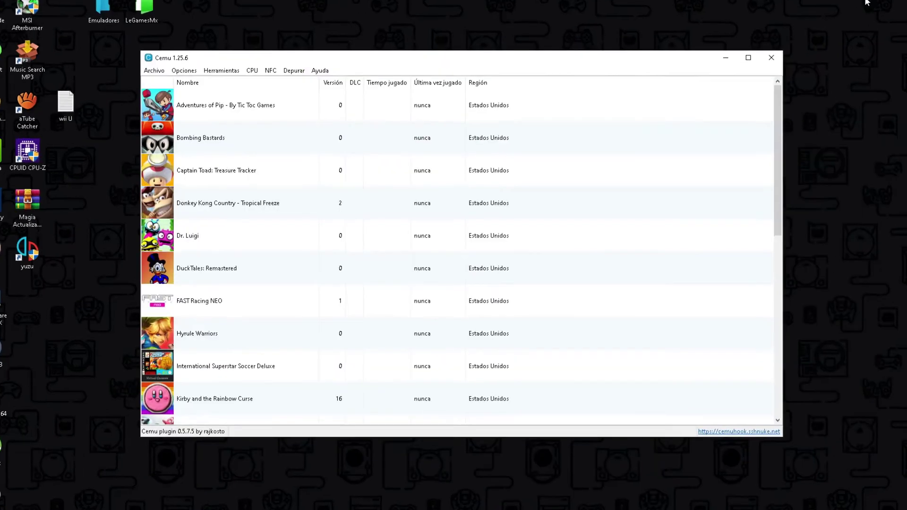
# - Examine the general and graphics settings in the game profile of Donkey Kong Country - Tropical Freeze
pyautogui.scroll(-1, 273, 364)
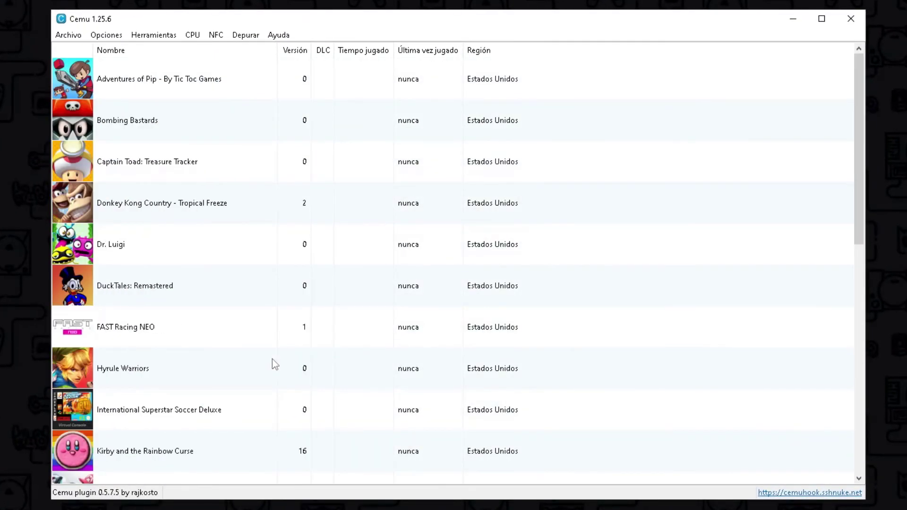
pyautogui.rightClick(232, 210)
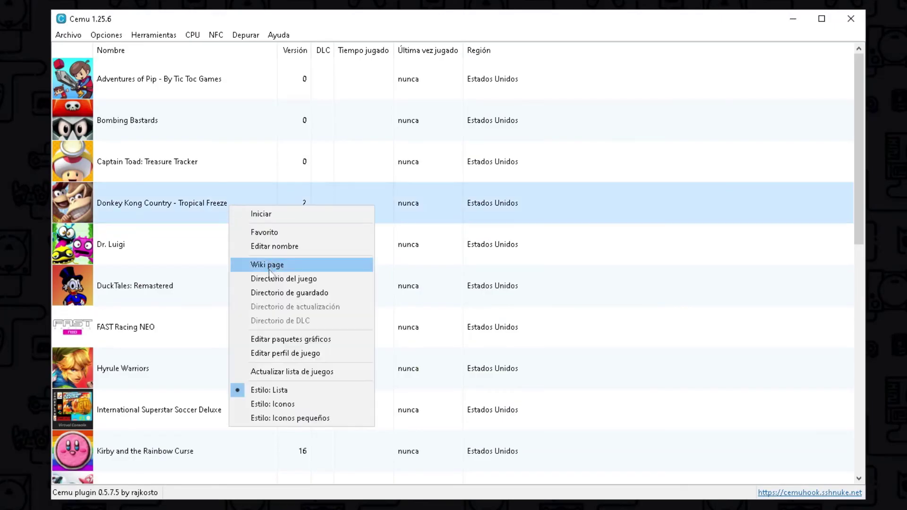
pyautogui.click(269, 352)
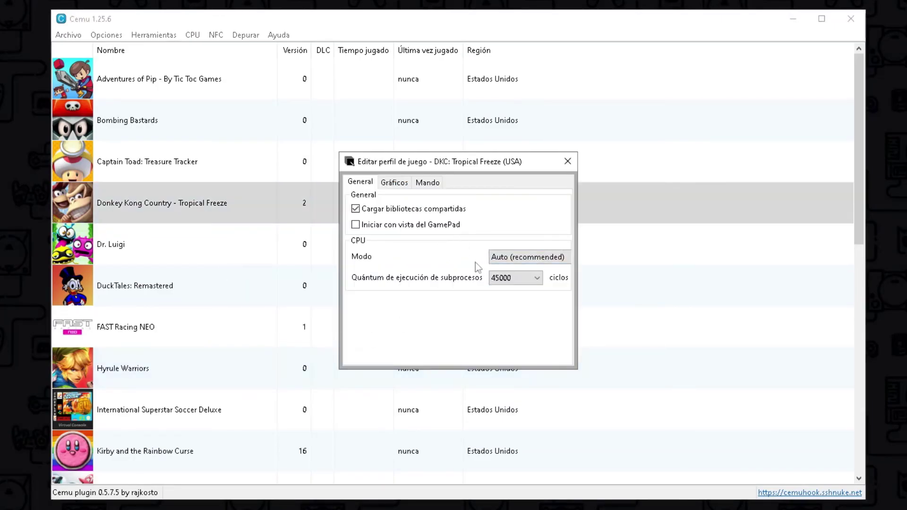
pyautogui.click(396, 184)
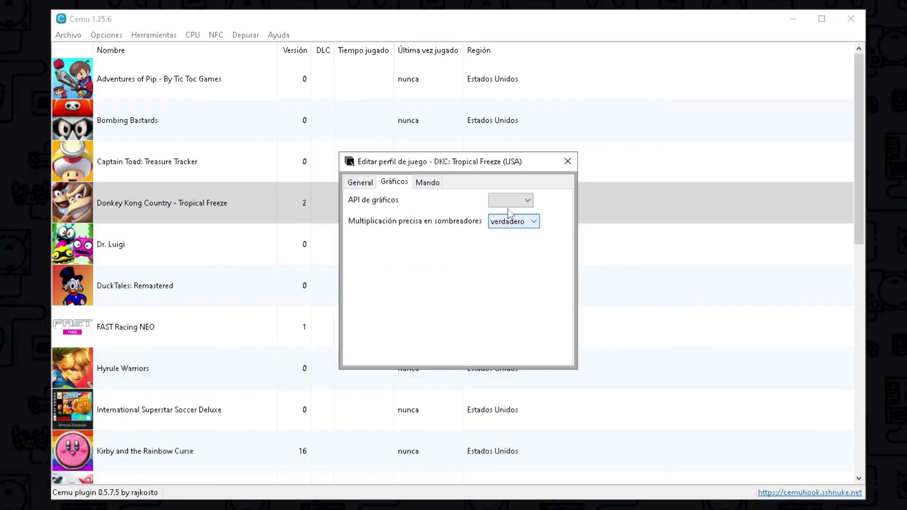
pyautogui.click(366, 187)
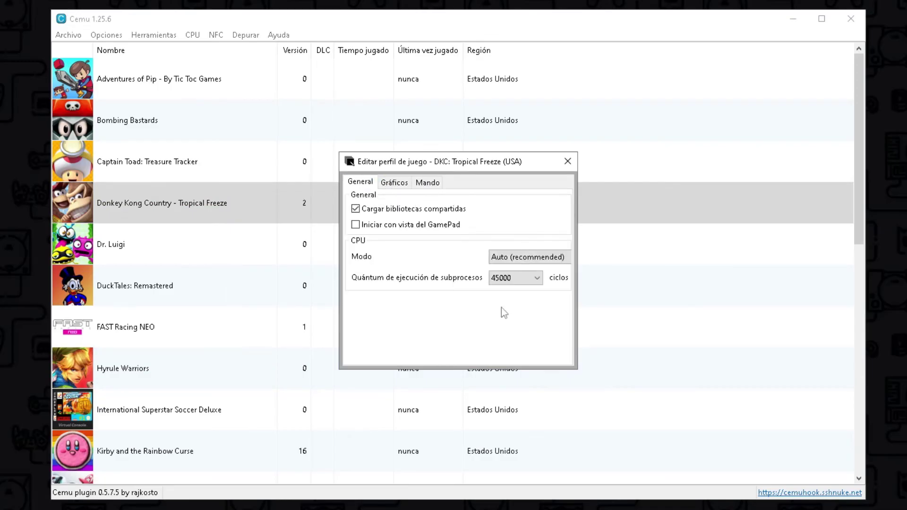
pyautogui.click(567, 161)
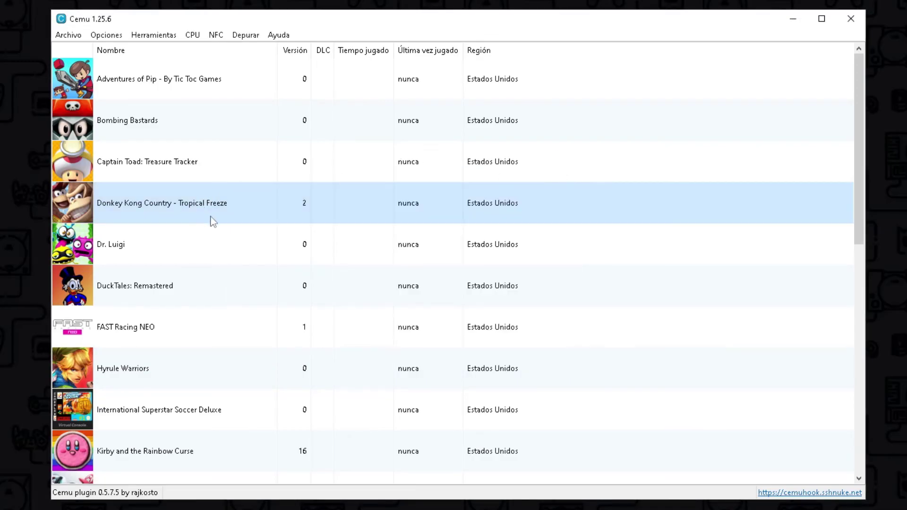
pyautogui.scroll(-4, 213, 222)
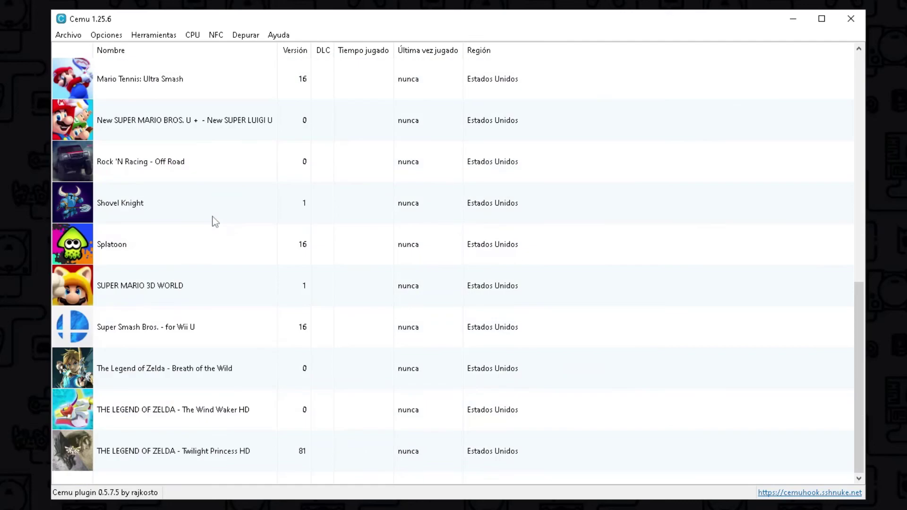
pyautogui.scroll(4, 215, 222)
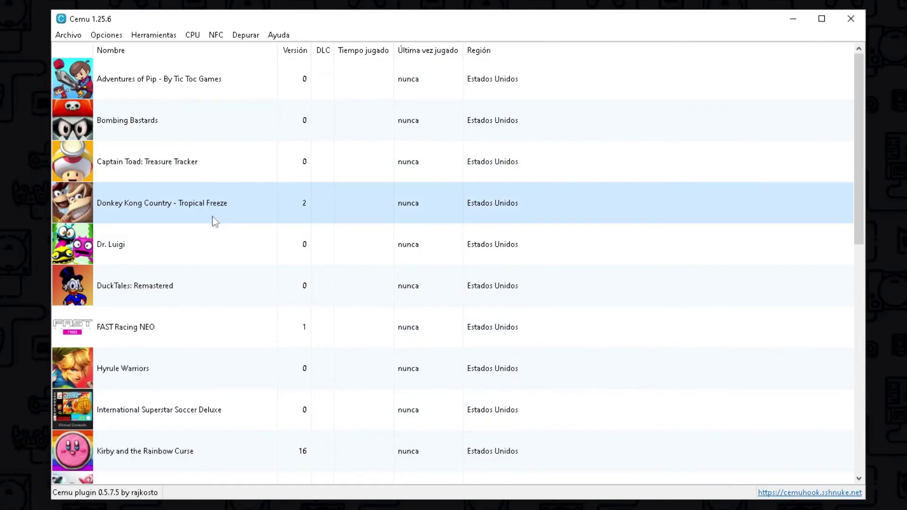